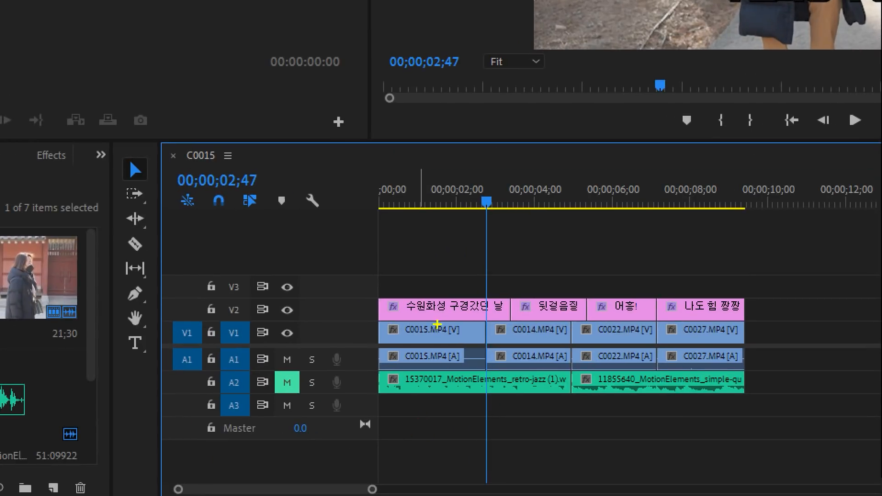
left_click_drag(433, 326, 414, 328)
left_click_drag(537, 324, 525, 323)
mouse_move(494, 354)
left_mouse_down()
mouse_move(518, 333)
mouse_move(488, 364)
left_mouse_up()
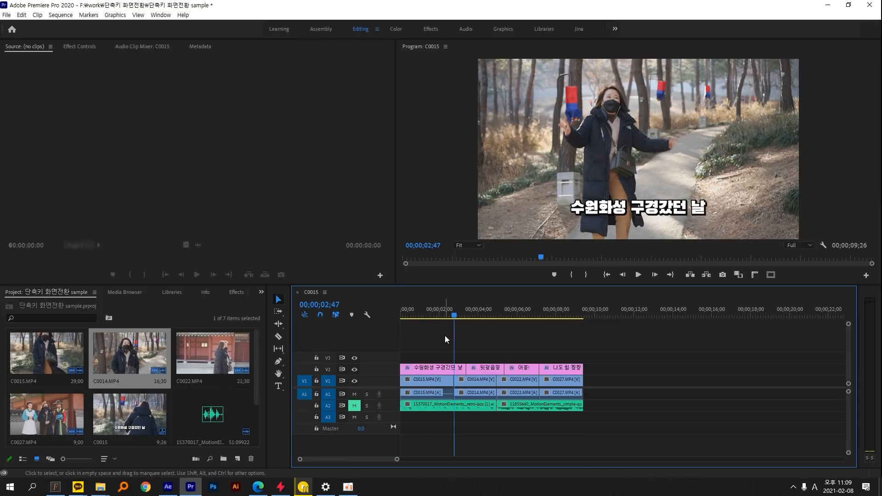
Apply the Cross Dissolve video transition to the cut between C0015.MP4 and C0014.MP4 on V1.
left_click(237, 292)
left_click(31, 363)
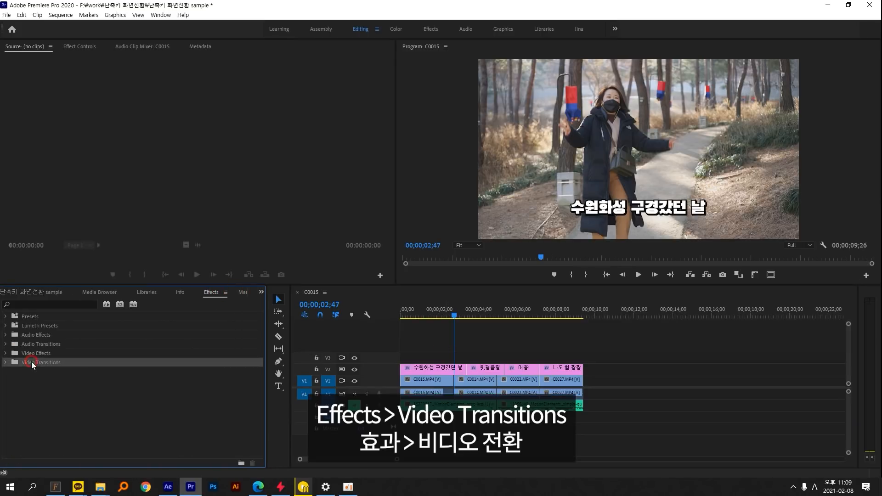
left_click(6, 363)
left_click(10, 381)
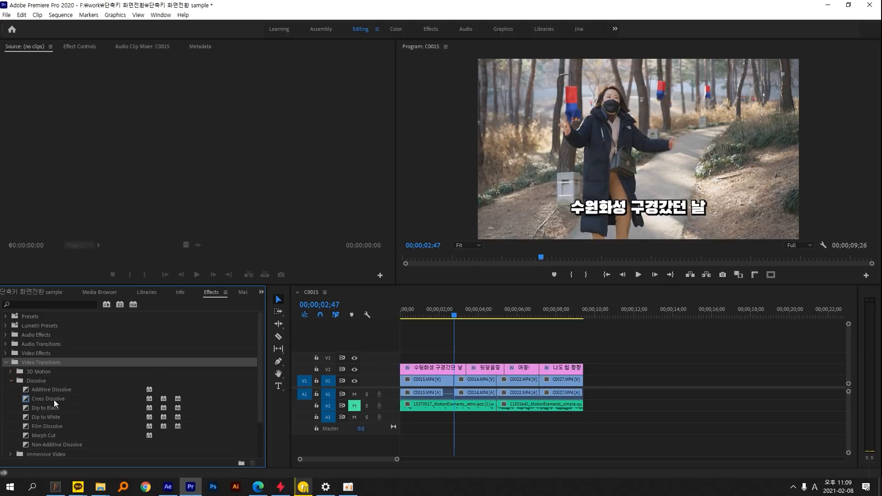
left_click_drag(54, 400, 458, 382)
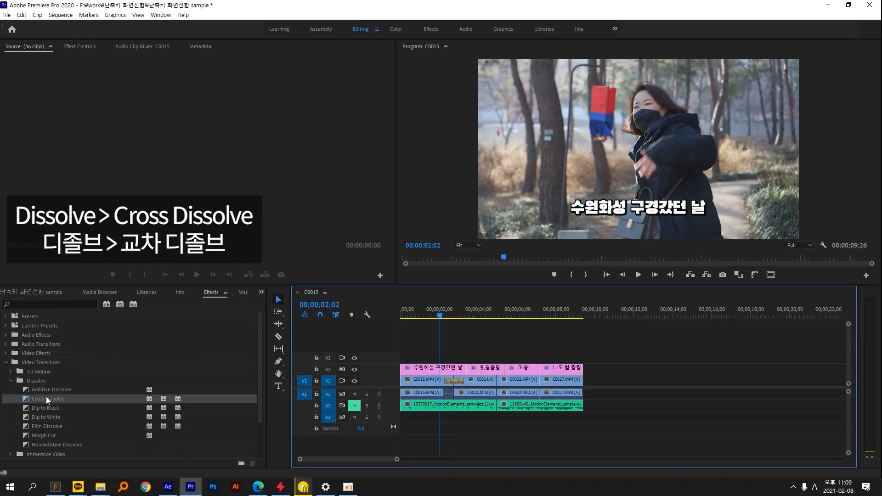
Play the sequence across the cut between C0015.MP4 and C0014.MP4 to review the Cross Dissolve.
left_click(442, 316)
key("space")
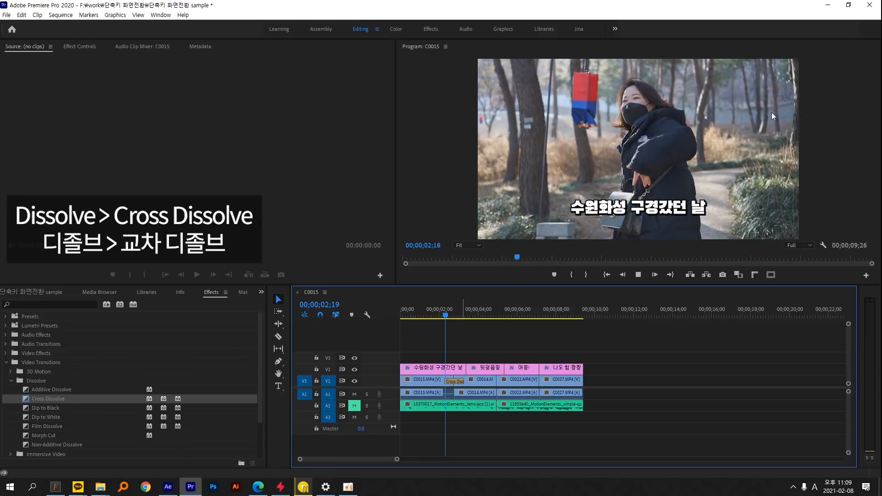
key("space")
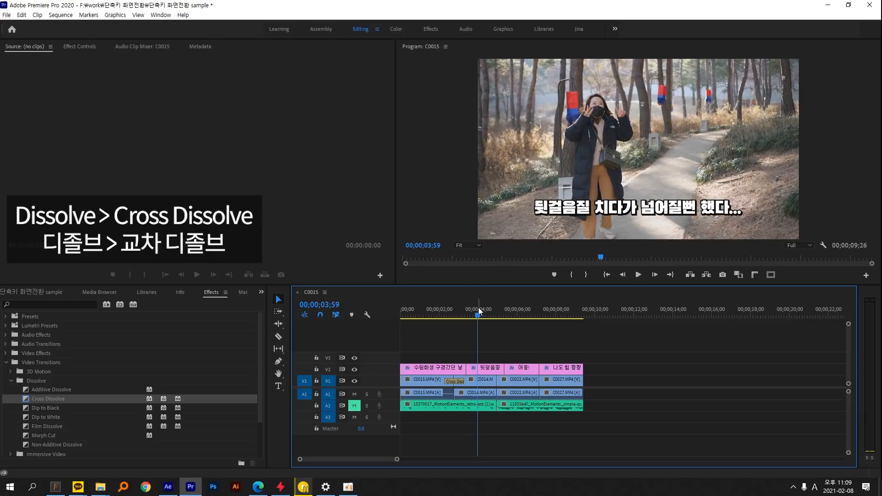
left_click(450, 315)
key("space")
key("space")
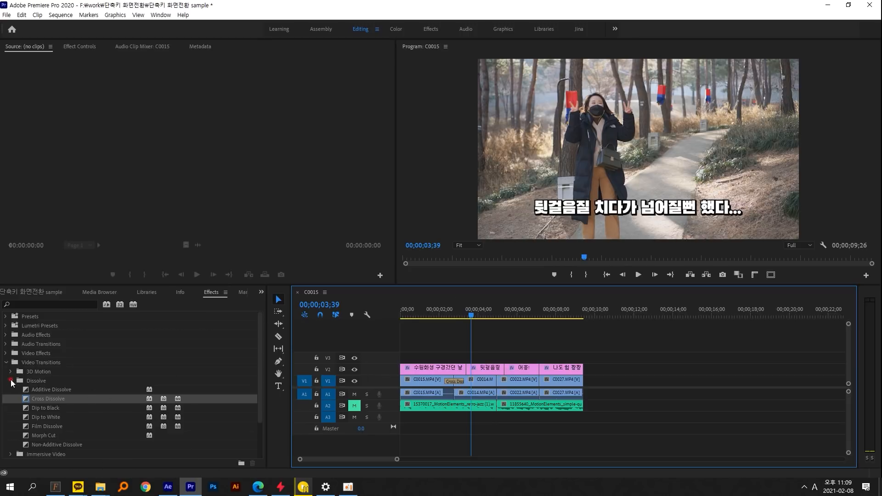
Collapse the Dissolve folder and undo the Cross Dissolve between C0015.MP4 and C0014.MP4.
left_click(10, 381)
left_click(506, 363)
key("ctrl+z")
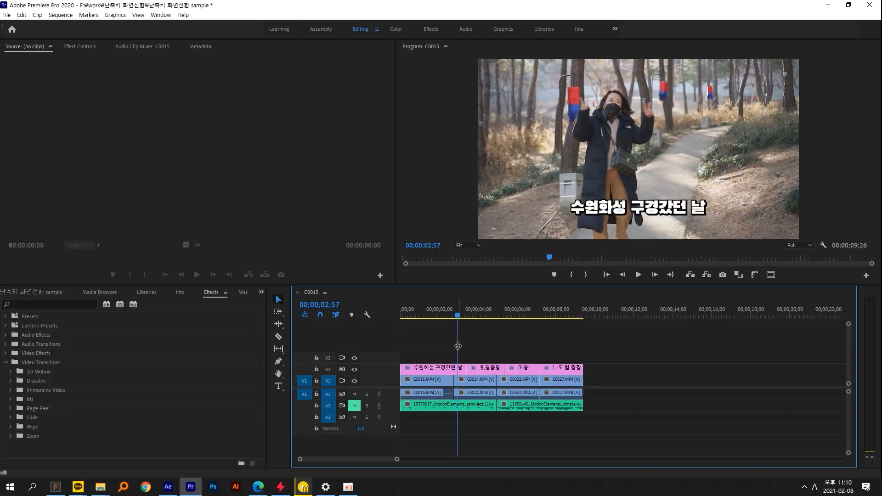
Snap the playhead to the cut between C0015.MP4 and C0014.MP4 and apply the default Cross Dissolve on V1.
left_click_drag(458, 346, 454, 346)
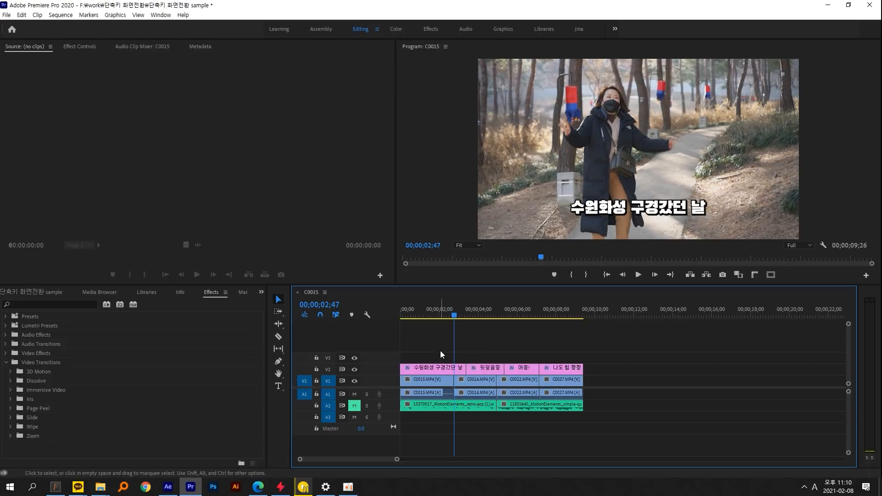
left_click_drag(399, 363, 565, 370)
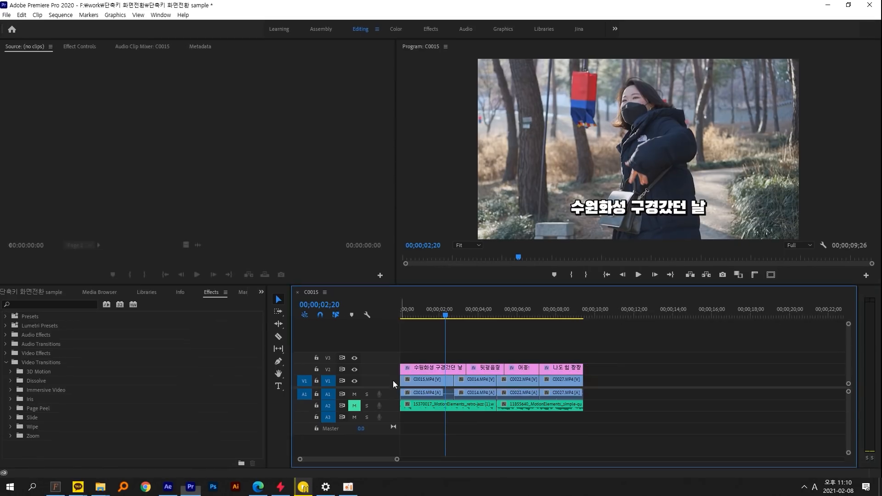
left_click_drag(446, 316, 453, 316)
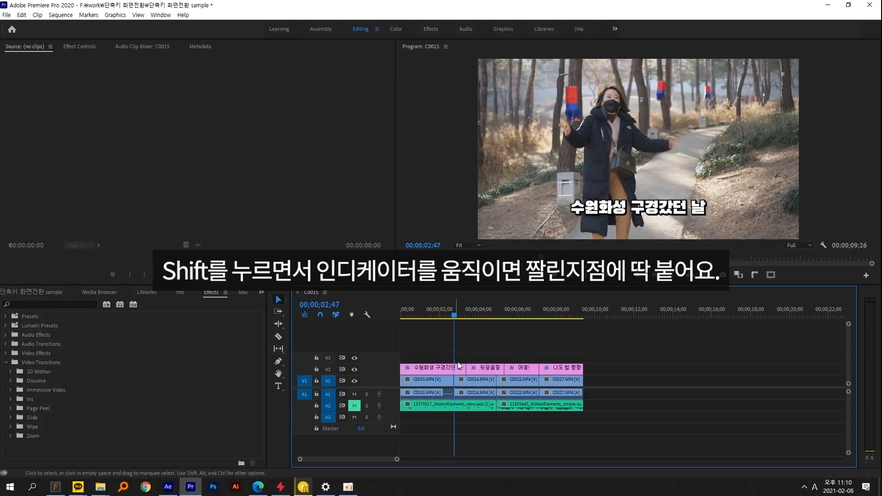
key("ctrl+d")
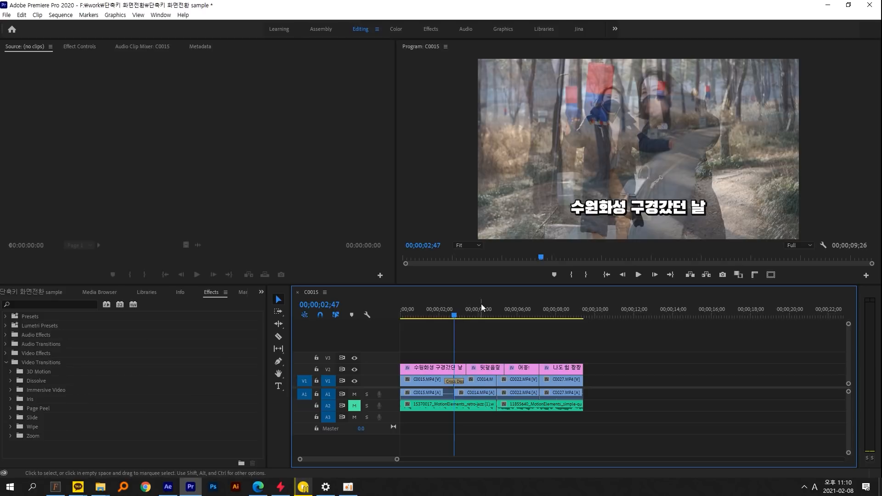
Apply the default Cross Dissolve to the V1 cuts before C0022.MP4 and before C0027.MP4, and play the sequence back.
left_click(497, 315)
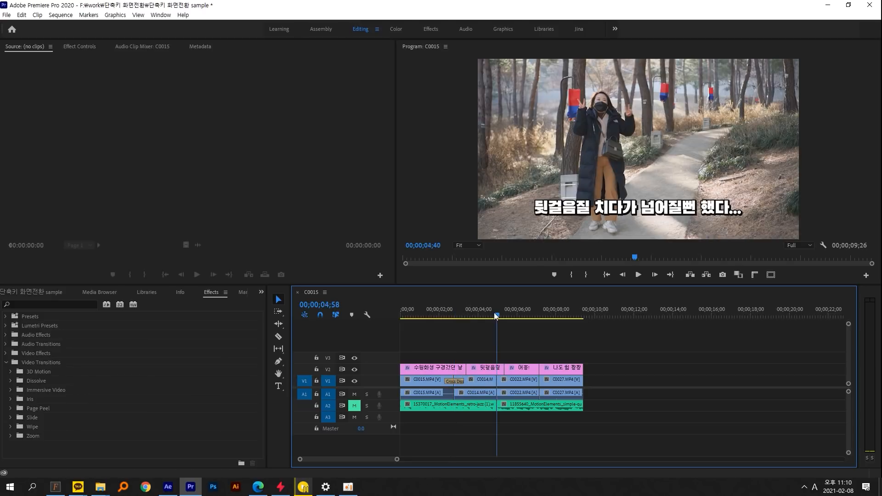
key("ctrl+d")
left_click(542, 314)
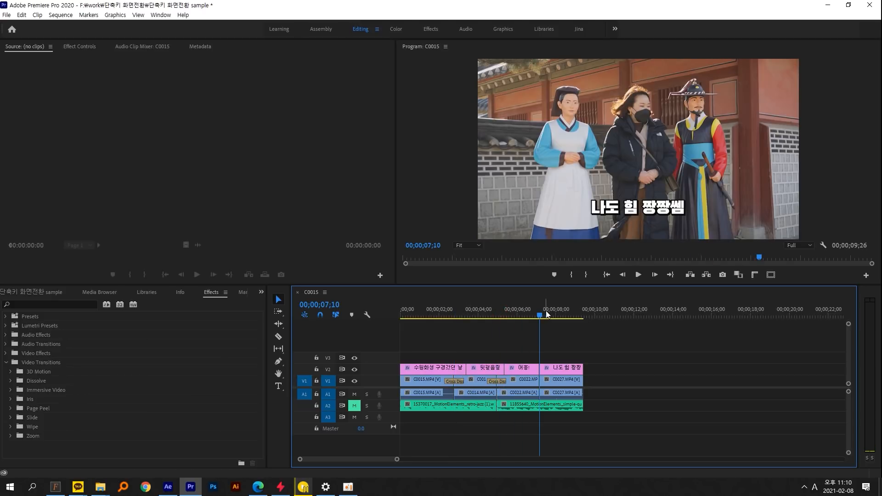
key("ctrl+d")
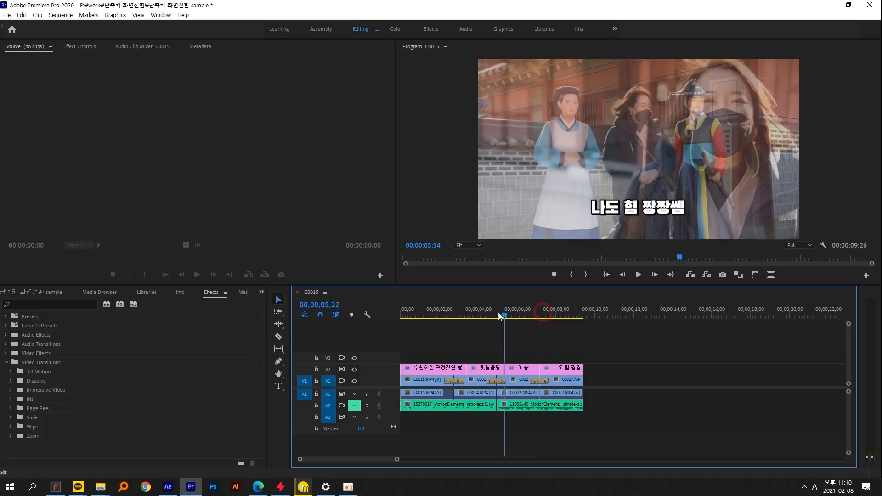
left_click(447, 315)
key("space")
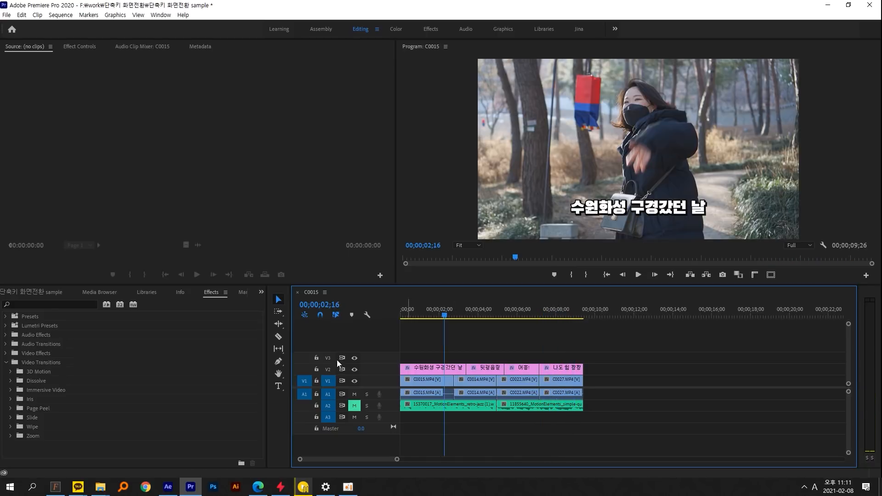
Target V2 instead of V1 and apply the default Cross Dissolve between the first and second captions.
left_click(331, 381)
left_click(328, 370)
left_click(451, 309)
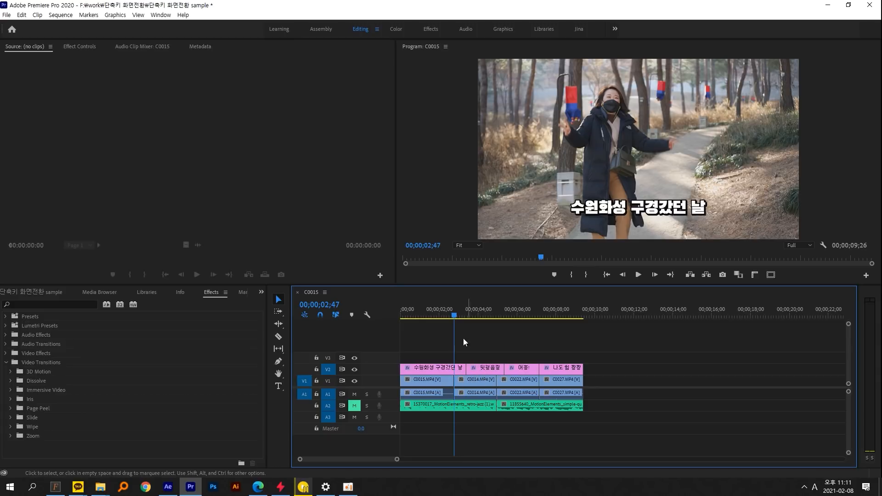
left_click_drag(454, 315, 465, 315)
key("ctrl+d")
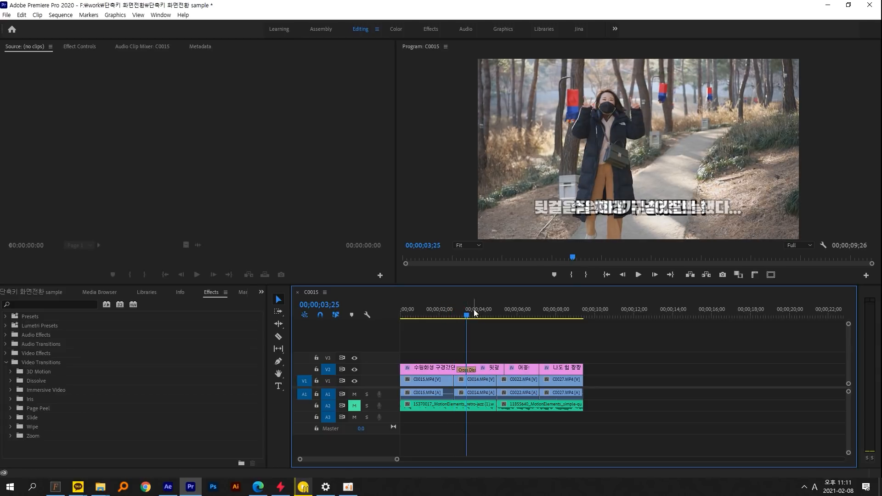
Apply the default Cross Dissolve to the two remaining caption cuts on V2.
left_click(453, 308)
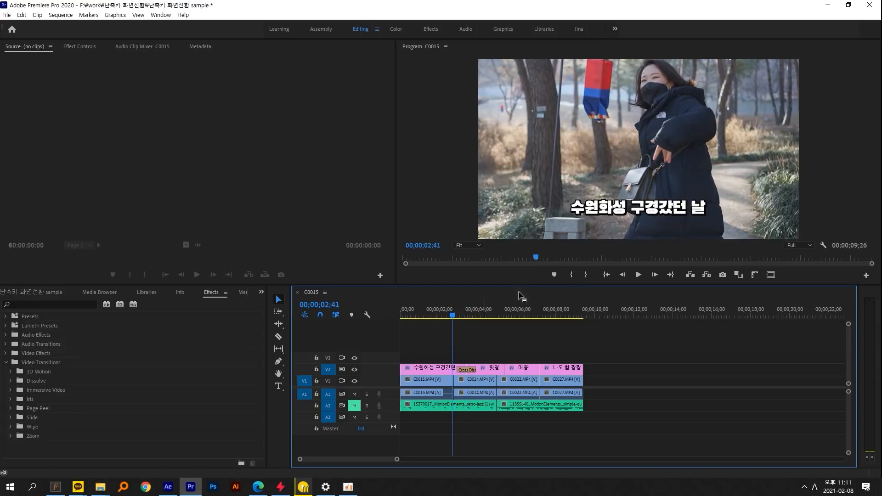
left_click_drag(453, 310, 541, 313)
key("ctrl+d")
key("ctrl+d")
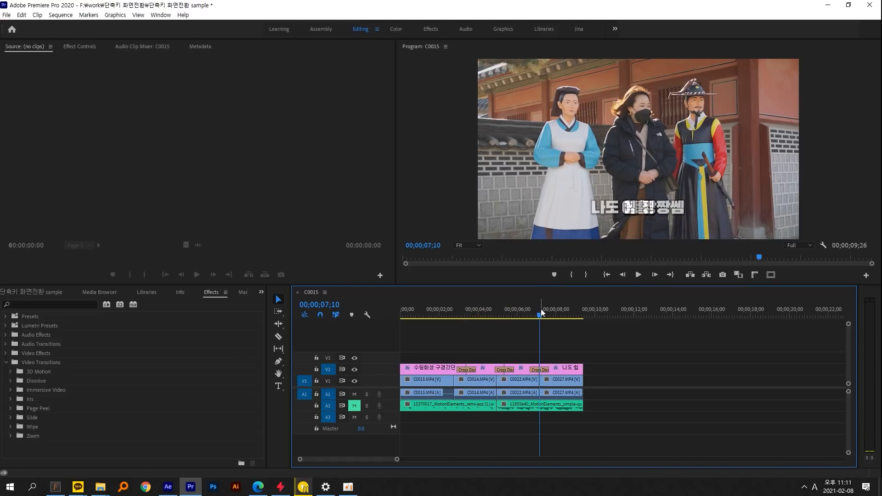
Play the sequence to review the Cross Dissolves between the captions on V2.
left_click(494, 309)
key("space")
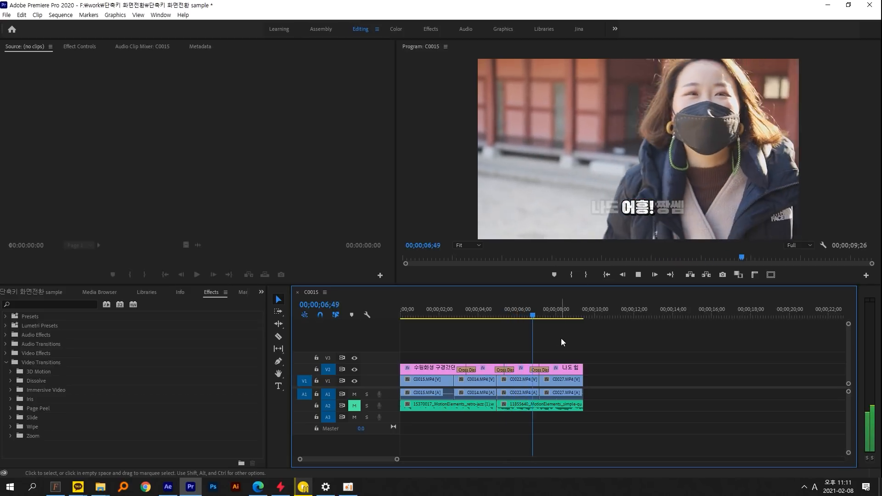
key("space")
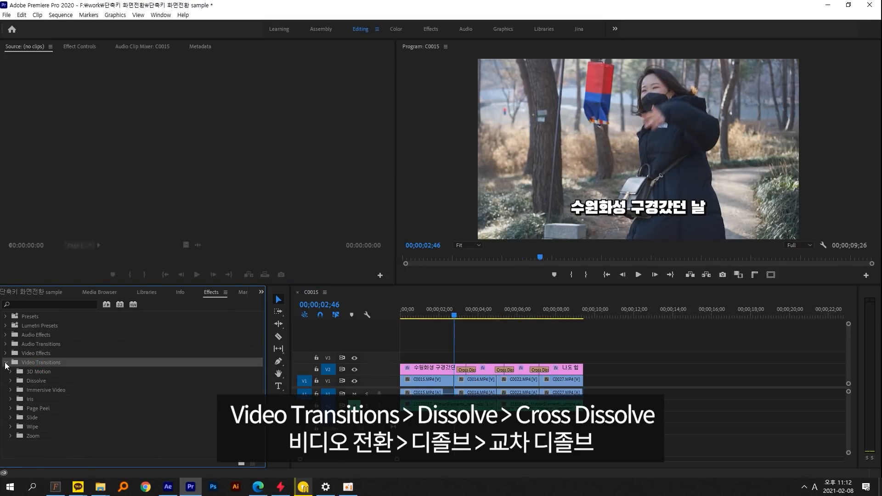
Locate the default Cross Dissolve among the Dissolve video transitions.
left_click(5, 363)
left_click(6, 363)
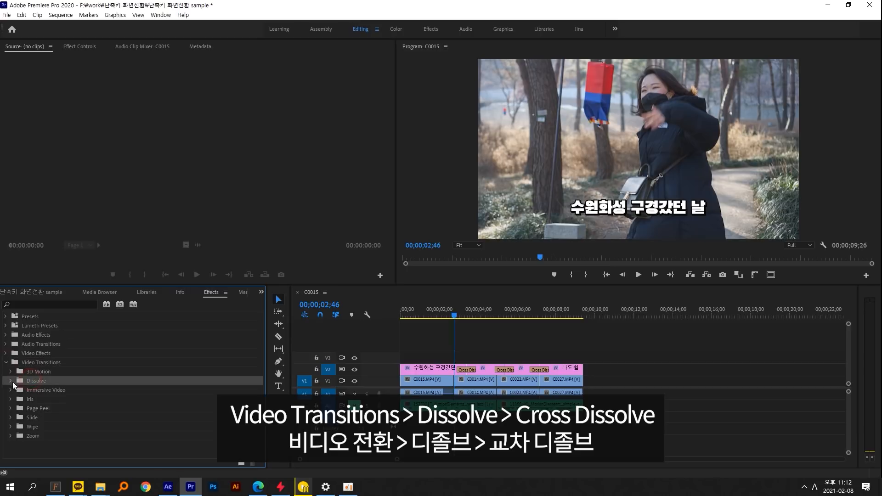
left_click(11, 381)
left_click(49, 399)
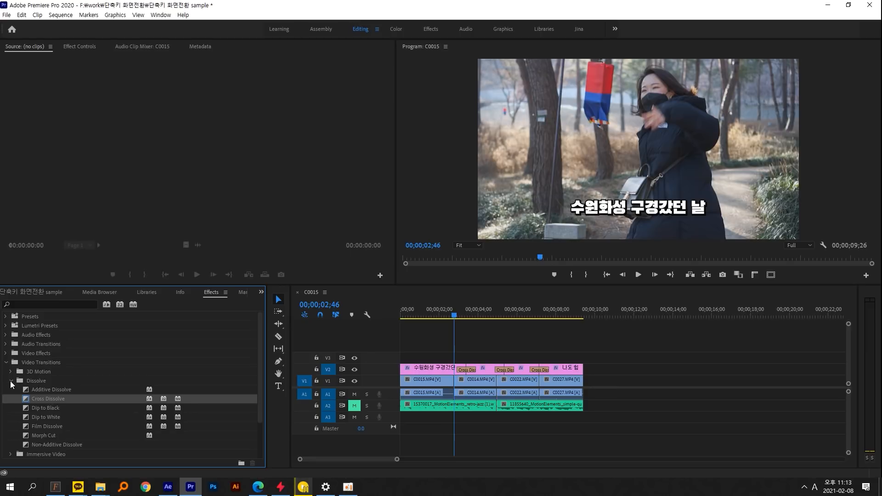
Set the Whip transition from the Slide folder as the default transition.
left_click(10, 381)
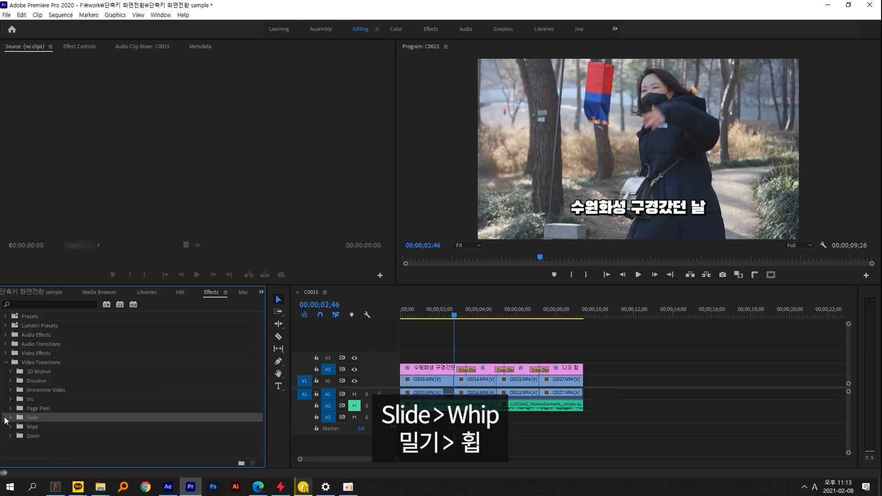
left_click(11, 417)
left_click(46, 435)
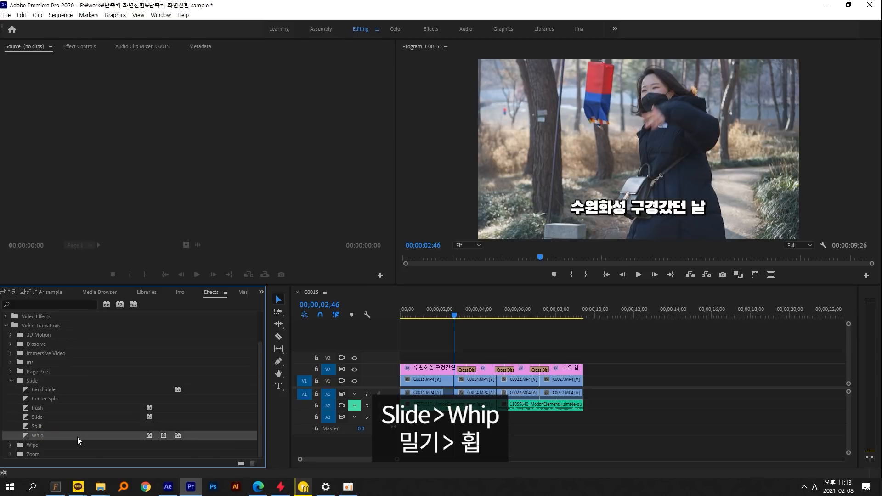
right_click(38, 436)
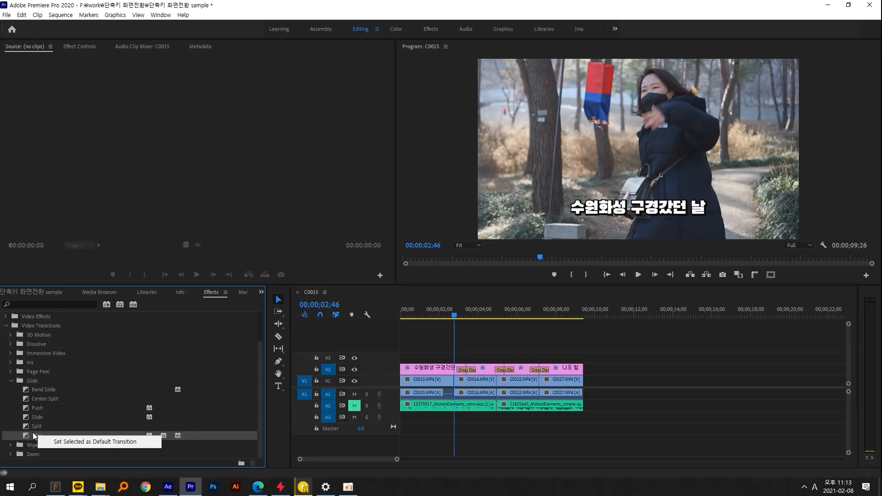
left_click(102, 443)
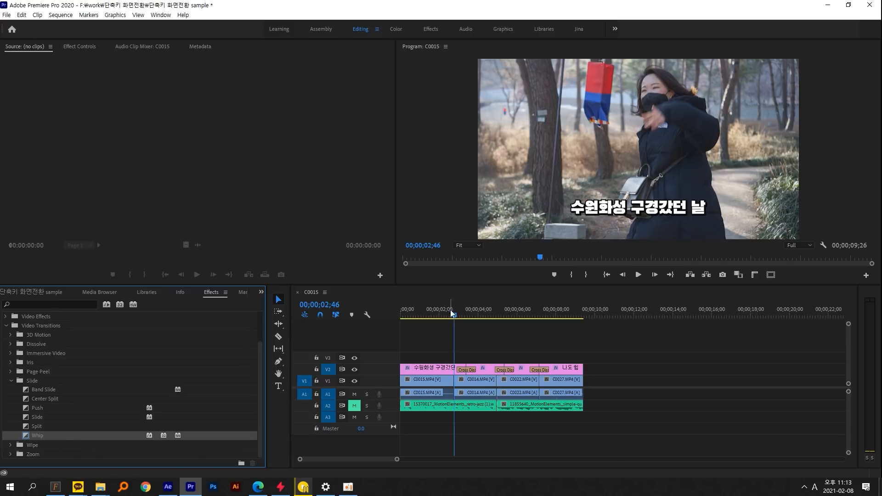
Target V1 instead of V2 and apply the default Whip transition between C0015.MP4 and C0014.MP4.
left_click(328, 370)
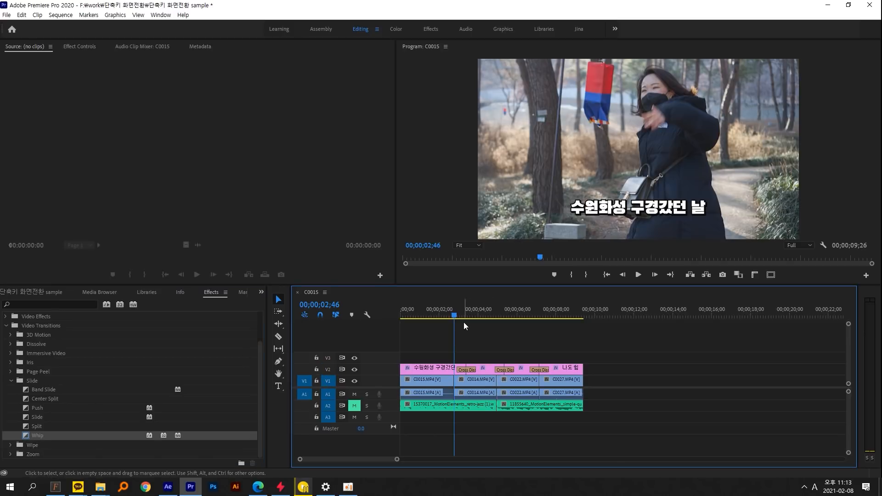
key("ctrl+d")
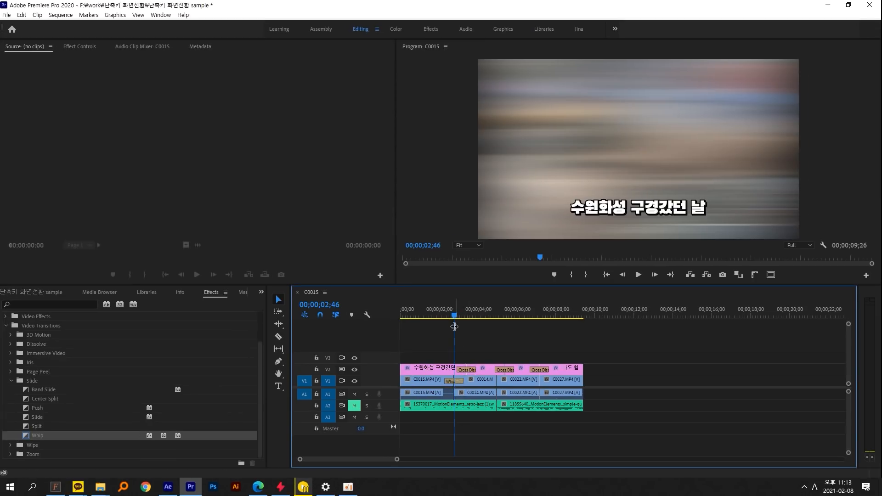
Play the sequence from about 00;00;02;02 to review the Whip transition on V1.
left_click_drag(454, 327, 444, 317)
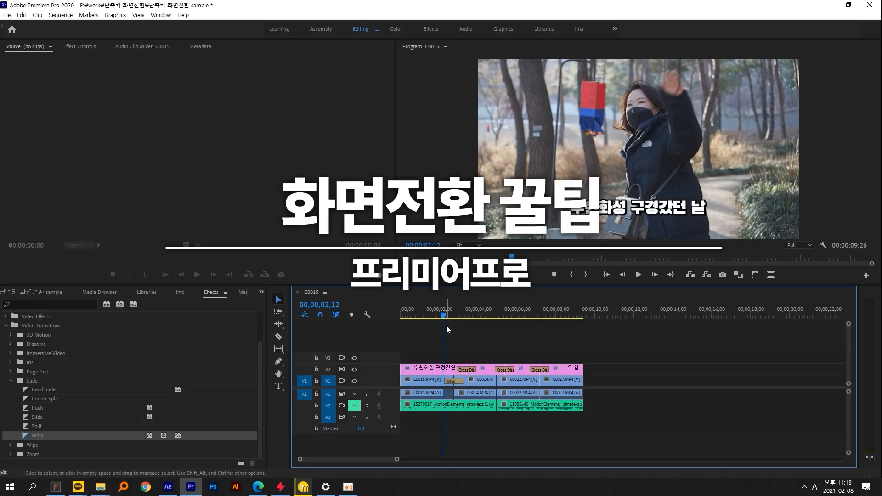
left_click(441, 315)
key("space")
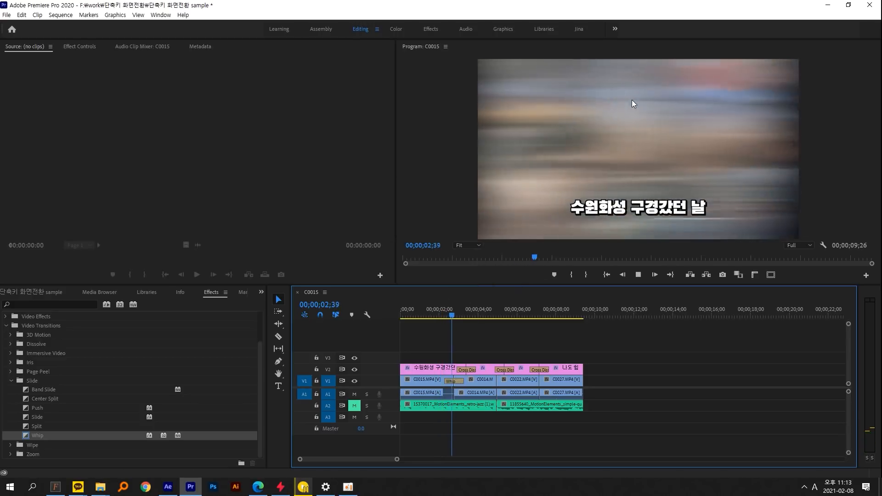
left_click(441, 315)
key("space")
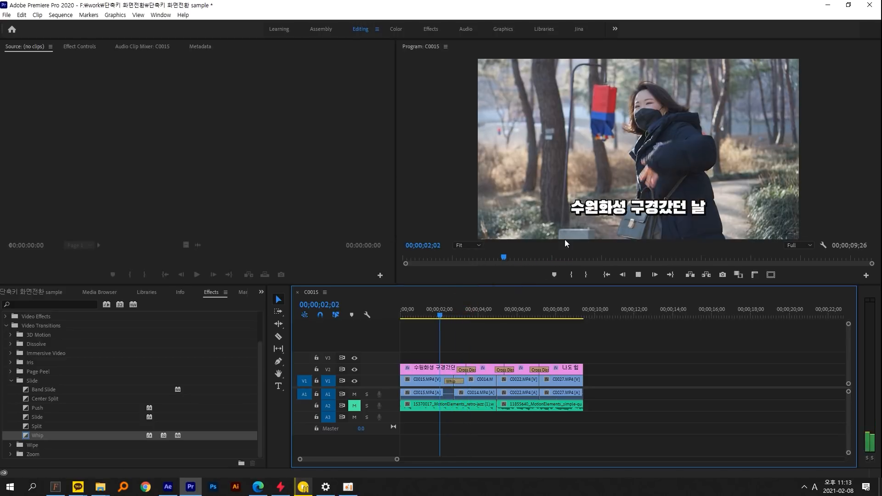
key("space")
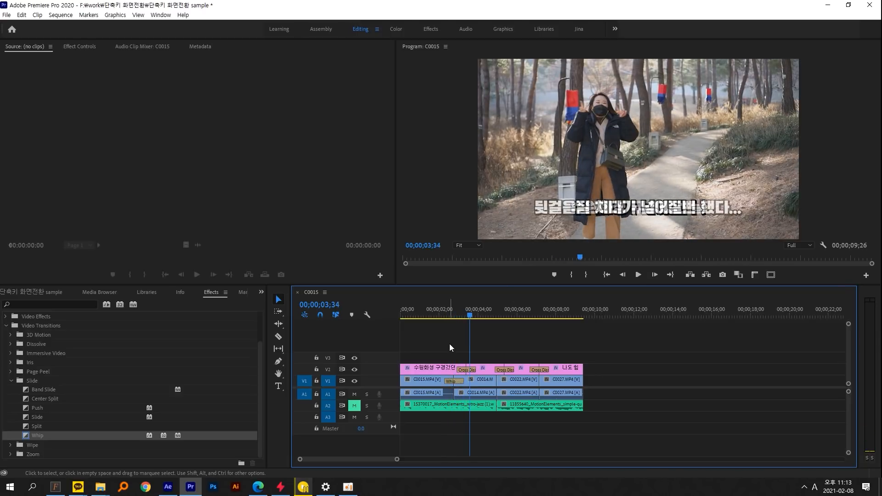
Set the duration of the Whip transition between C0015.MP4 and C0014.MP4 to 10 frames.
double_click(455, 382)
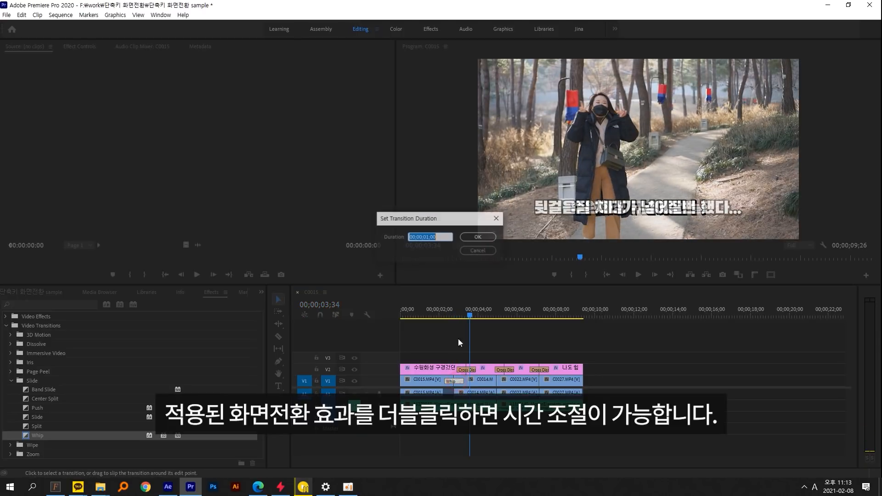
left_click(428, 239)
type("00")
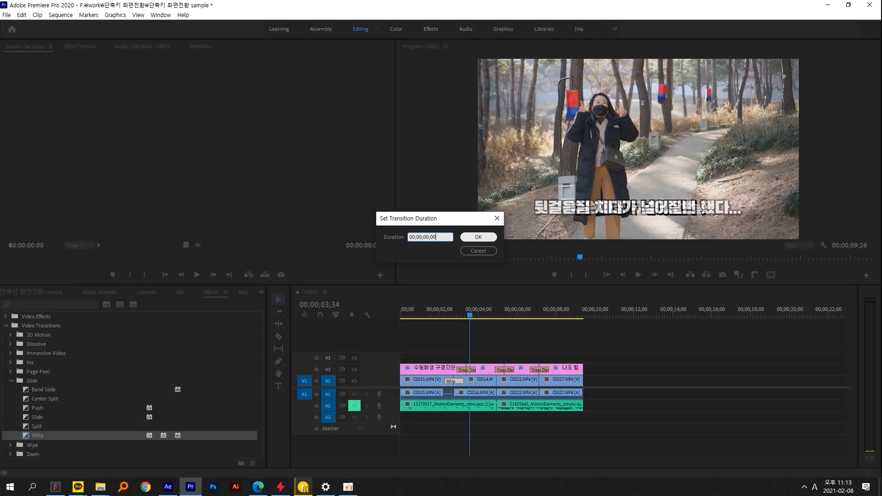
type("10")
left_click(478, 237)
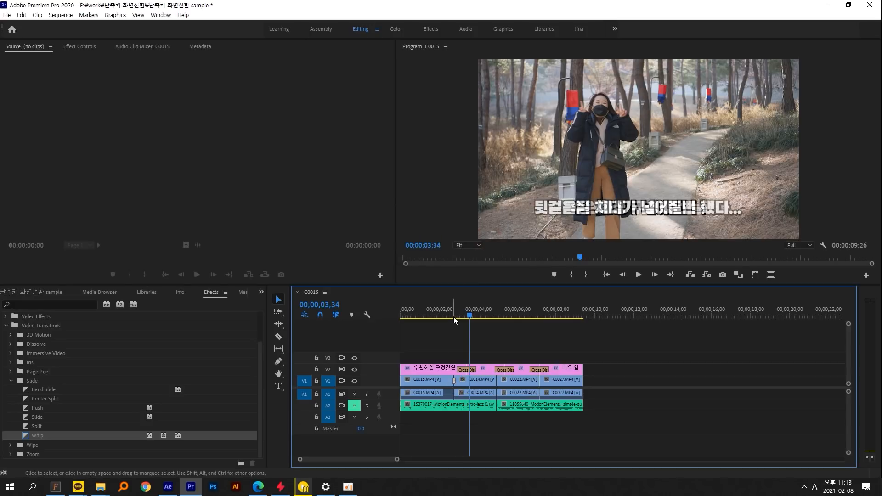
Play the sequence across the cut between C0015.MP4 and C0014.MP4 to review the shortened Whip transition.
left_click(452, 316)
key("space")
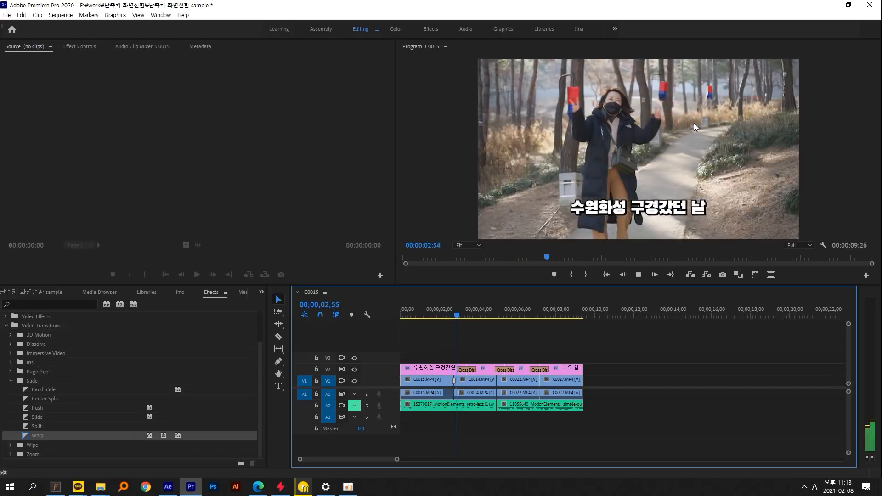
key("space")
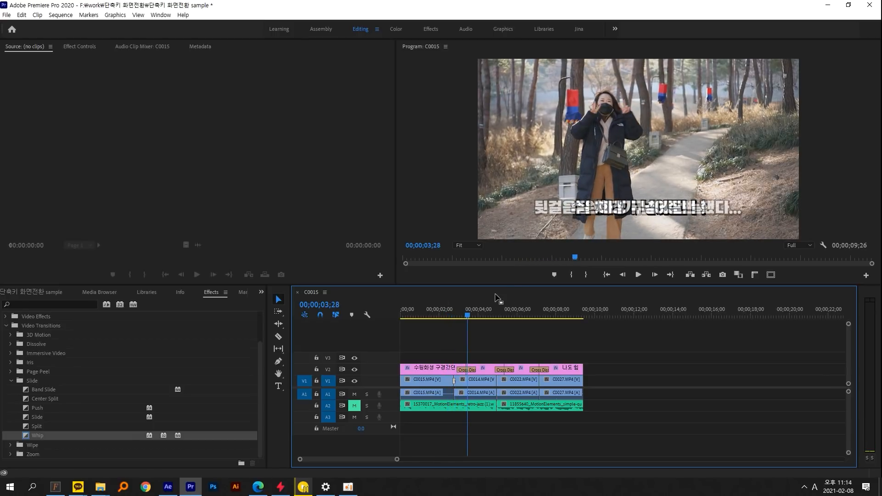
mouse_move(453, 311)
left_mouse_down()
mouse_move(468, 317)
mouse_move(453, 318)
left_mouse_up()
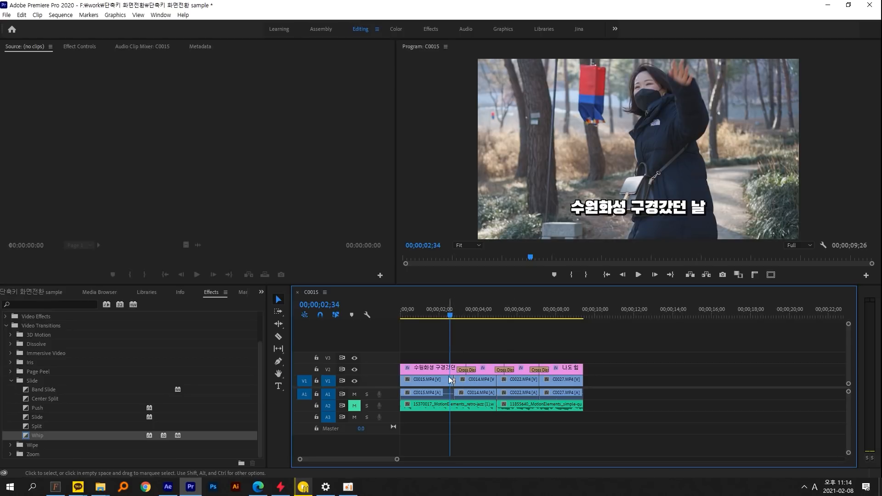
right_click(36, 436)
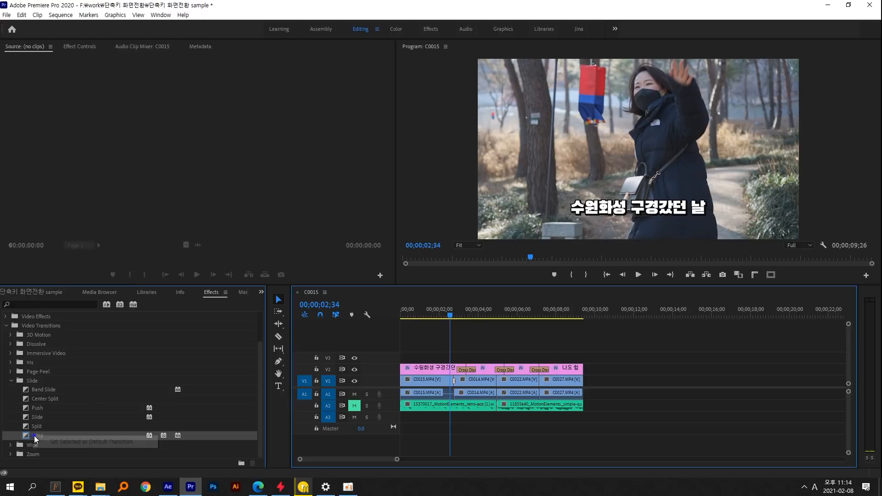
left_click(519, 344)
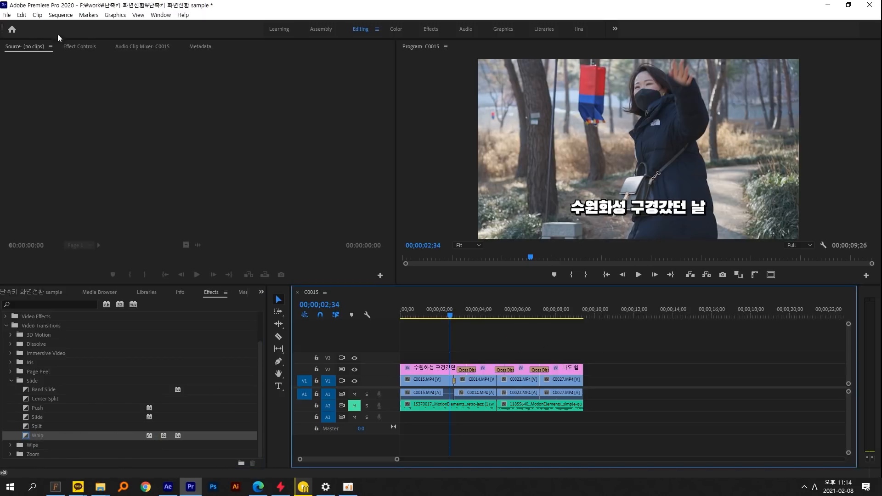
Set the Video Transition Default Duration to 10 frames in the Timeline preferences.
left_click(19, 17)
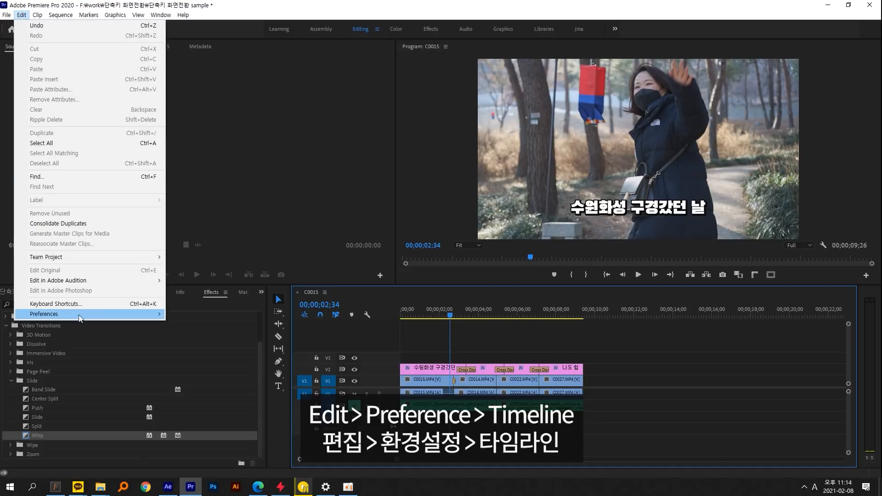
mouse_move(87, 315)
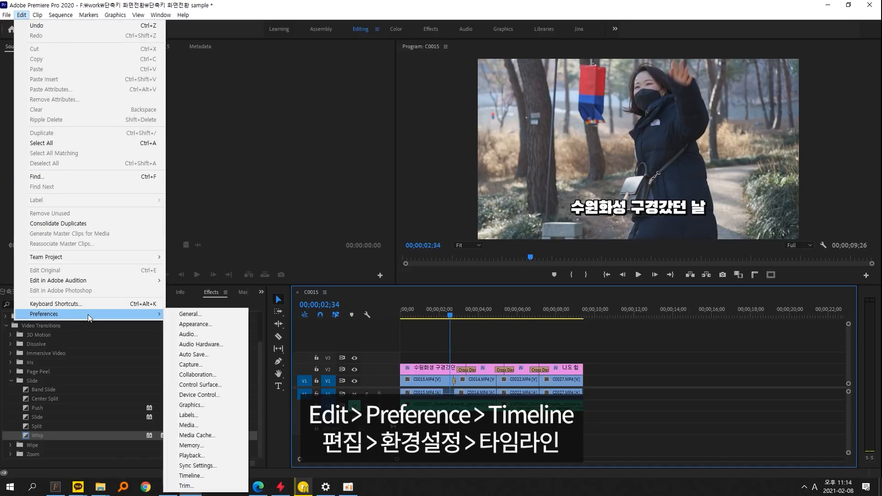
left_click(219, 475)
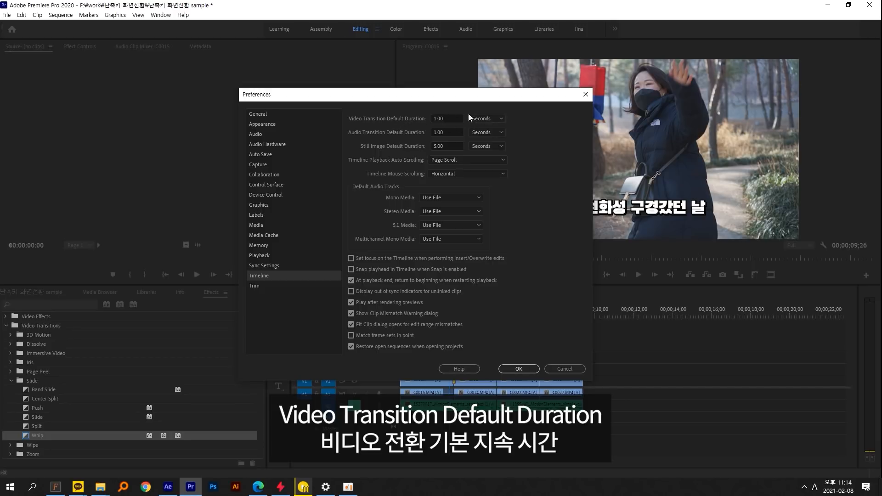
left_click_drag(452, 97, 454, 57)
left_click_drag(494, 76, 496, 106)
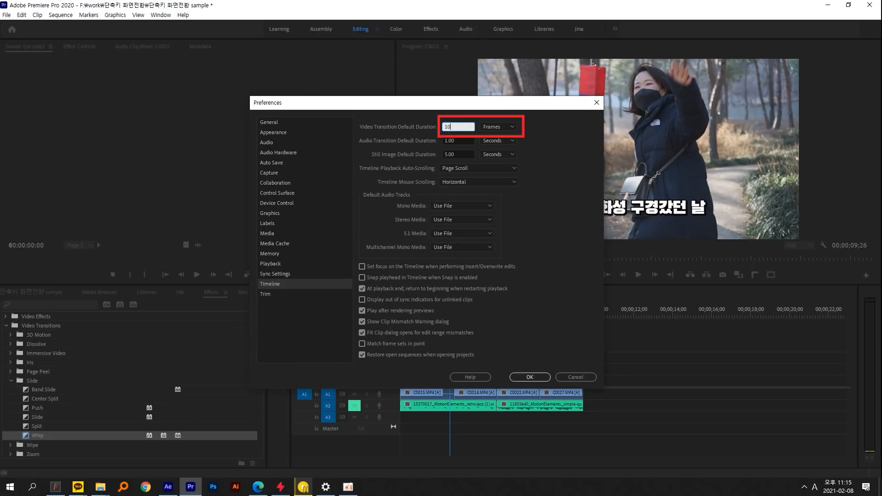
left_click(533, 161)
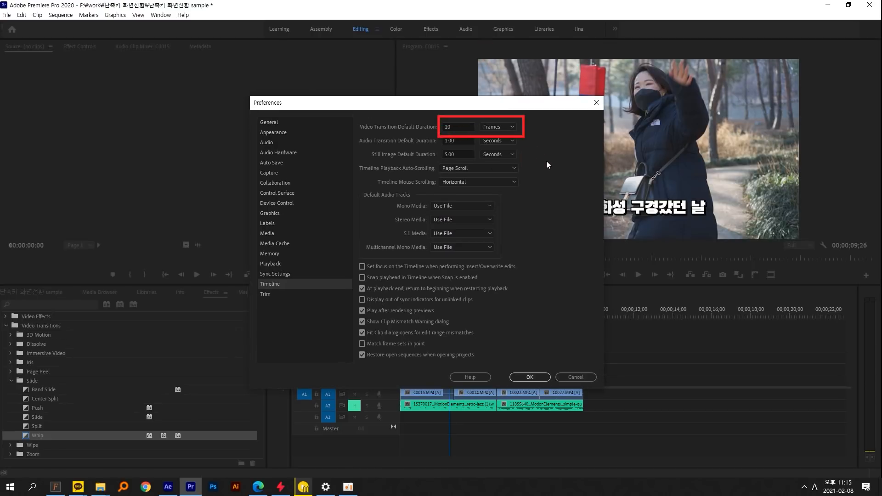
left_click(531, 377)
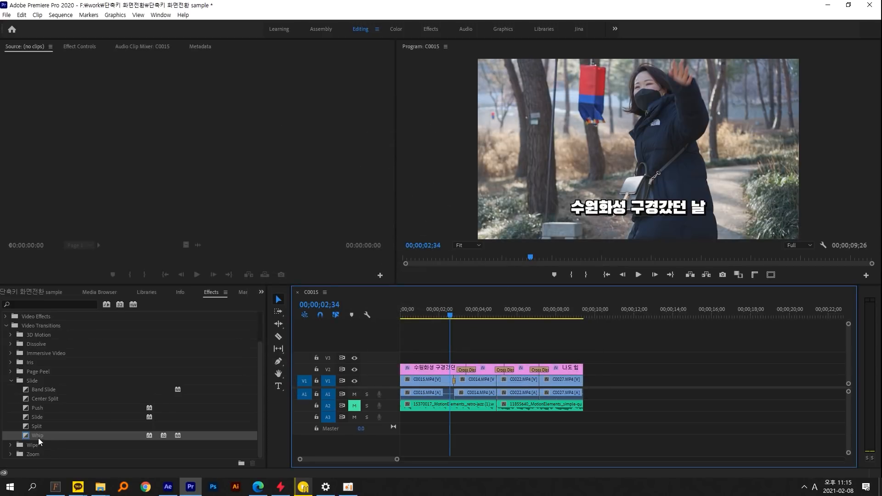
Set the Whip transition as the default transition again and move the playhead to about 00;00;01;32.
right_click(37, 435)
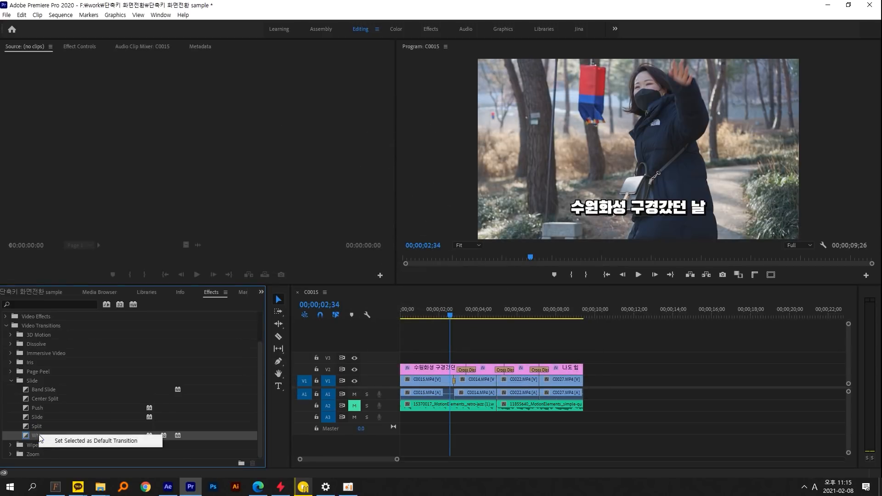
left_click(65, 442)
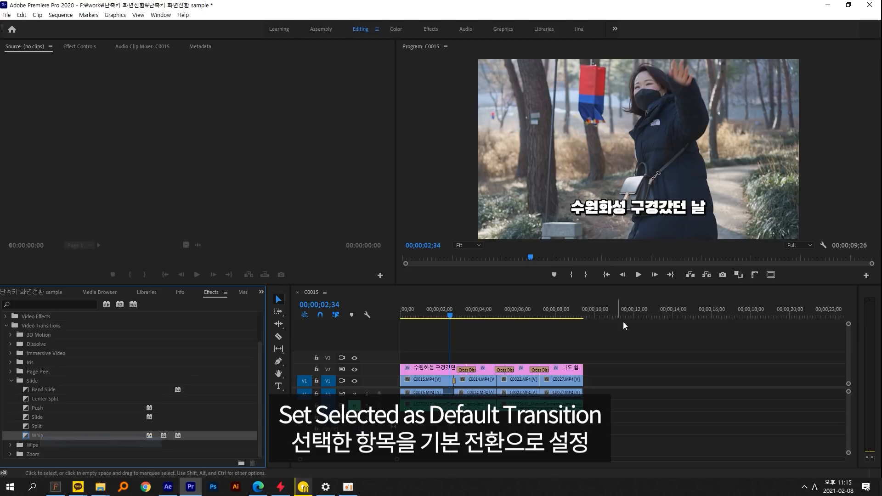
left_click(488, 313)
left_click_drag(491, 314, 429, 313)
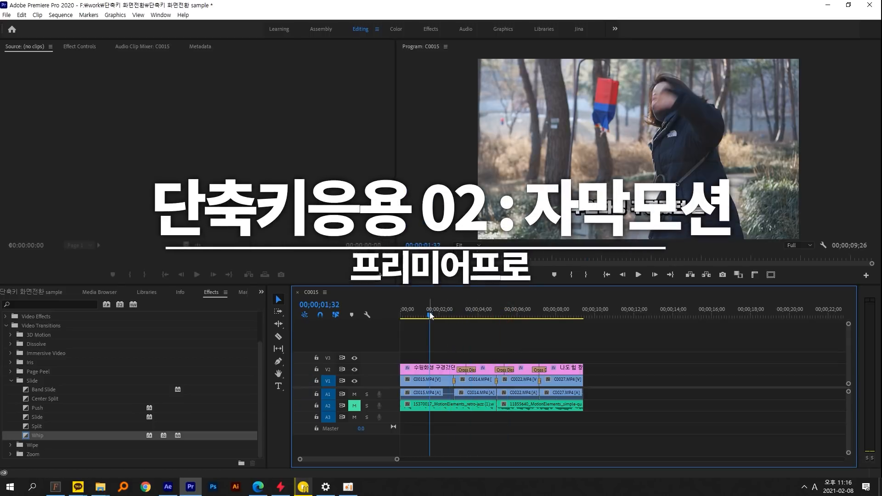
Delete the three Cross Dissolve transitions between the captions on V2.
left_click(470, 371)
key("Delete")
left_click(509, 370)
key("Delete")
left_click(544, 371)
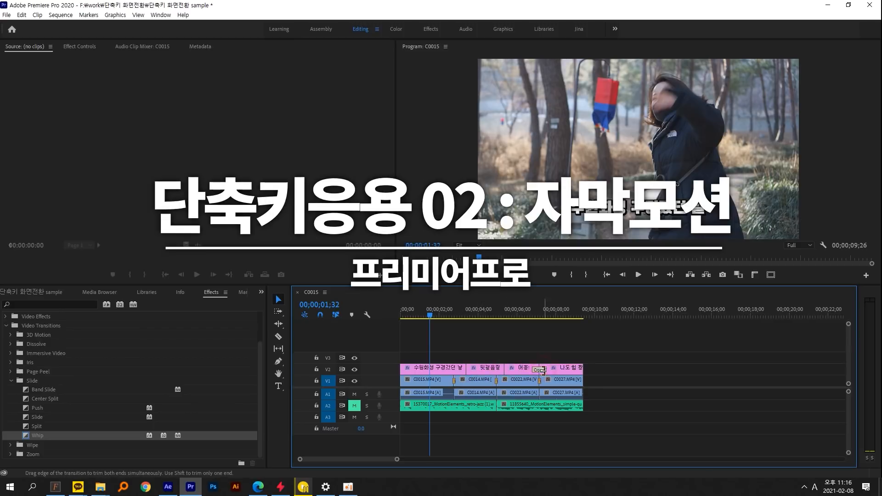
key("Delete")
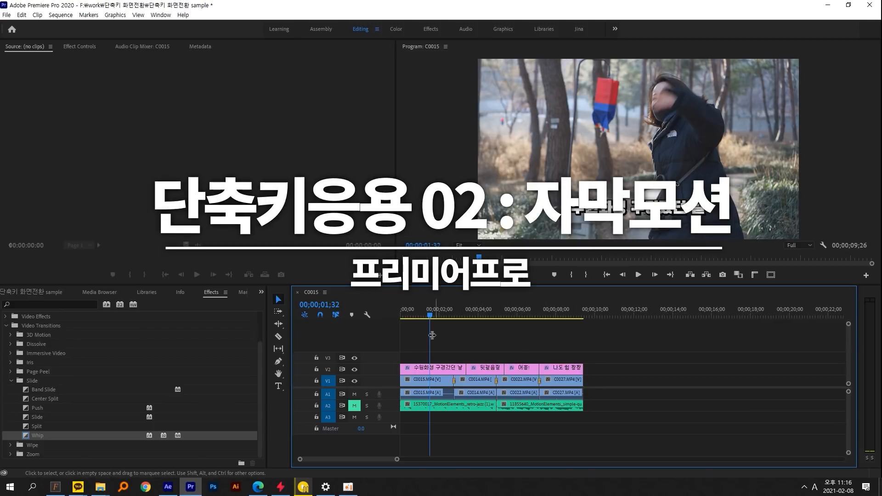
Move the last V2 caption into the empty area past the end of the video and apply the default Whip transition to its two ends.
left_click(329, 382)
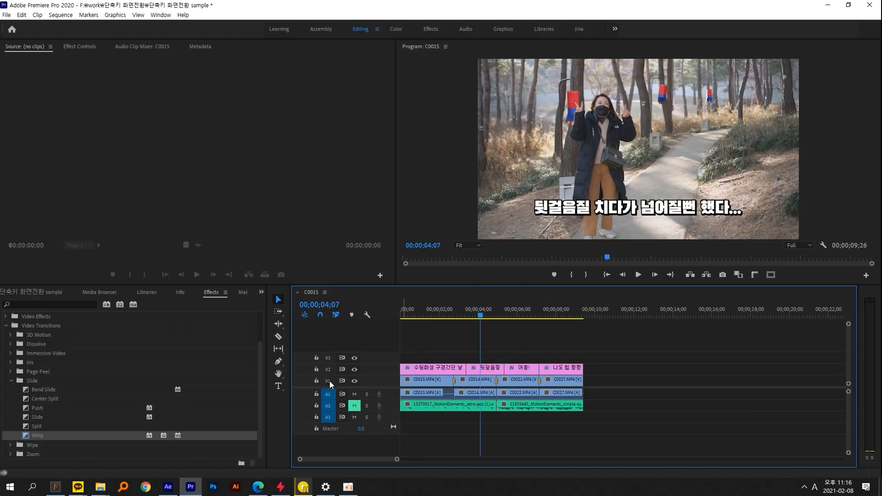
left_click(329, 382)
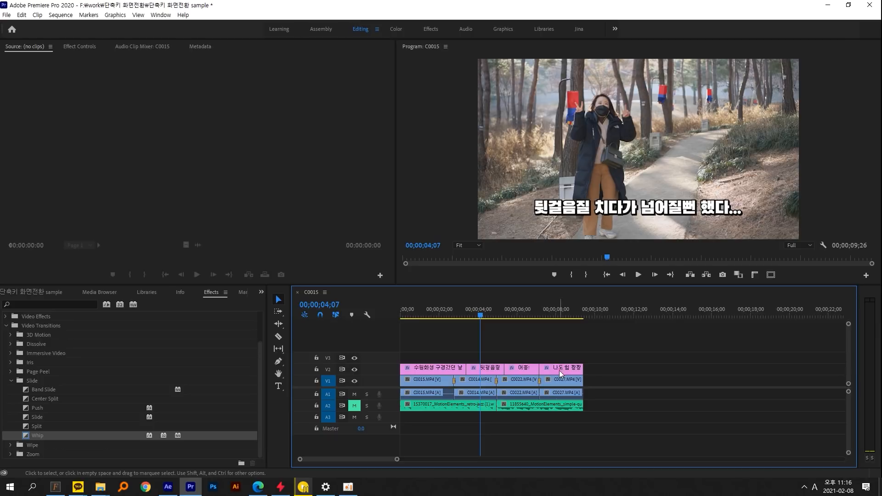
left_click_drag(559, 370, 622, 370)
left_click(632, 410)
mouse_move(619, 315)
left_mouse_down()
mouse_move(608, 346)
mouse_move(624, 322)
left_mouse_up()
left_click(632, 370)
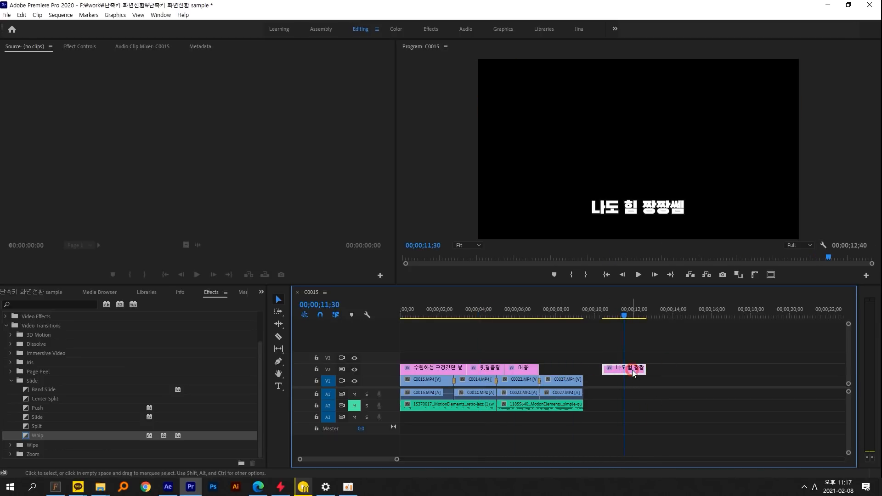
key("ctrl+d")
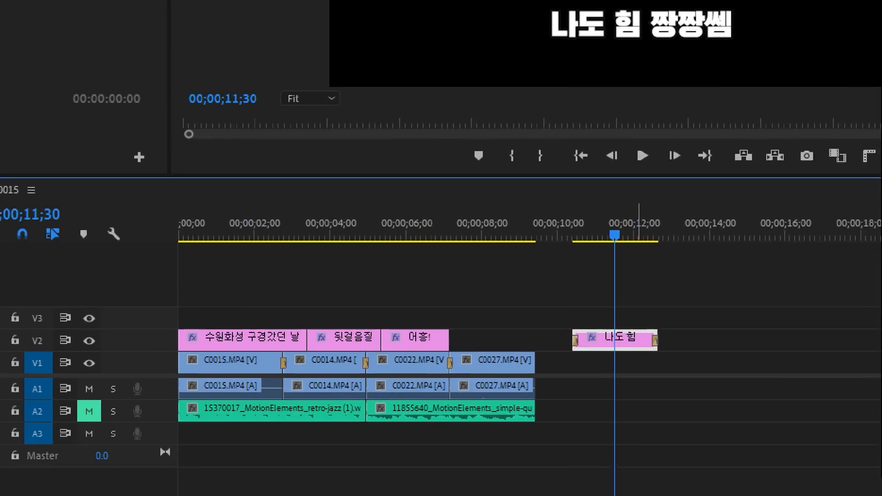
Play the isolated caption from its start to review the Whip transitions at its two ends.
left_click_drag(588, 352, 590, 357)
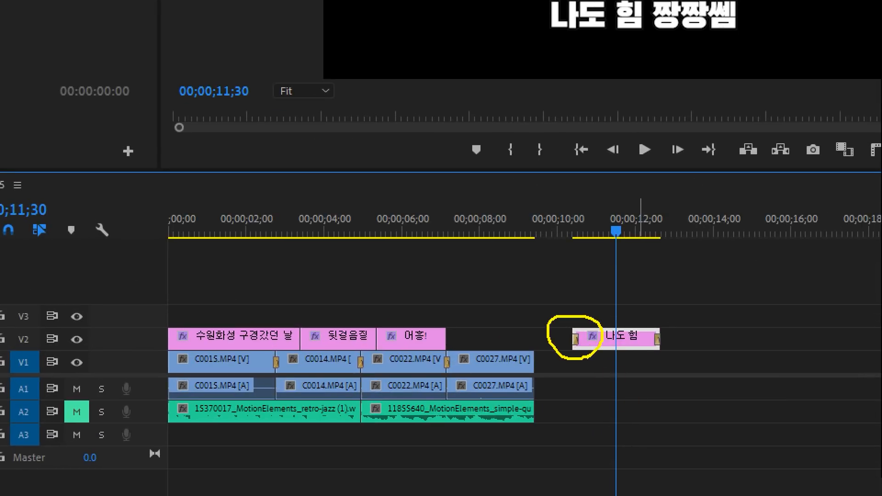
mouse_move(680, 360)
left_mouse_down()
mouse_move(649, 315)
mouse_move(668, 363)
left_mouse_up()
left_click(572, 226)
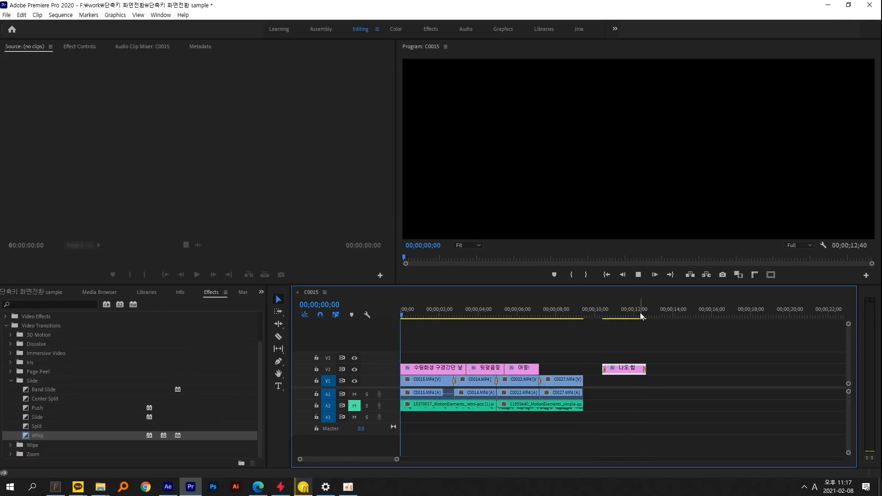
left_click_drag(641, 313, 600, 313)
key("space")
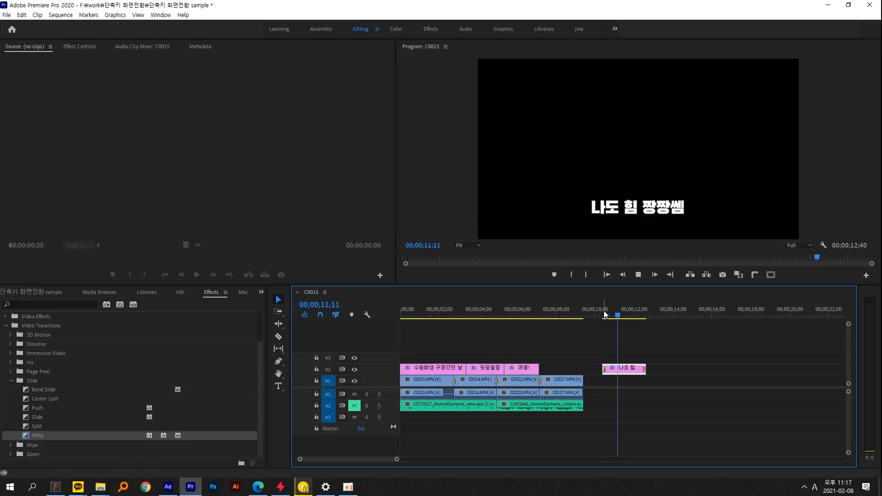
key("space")
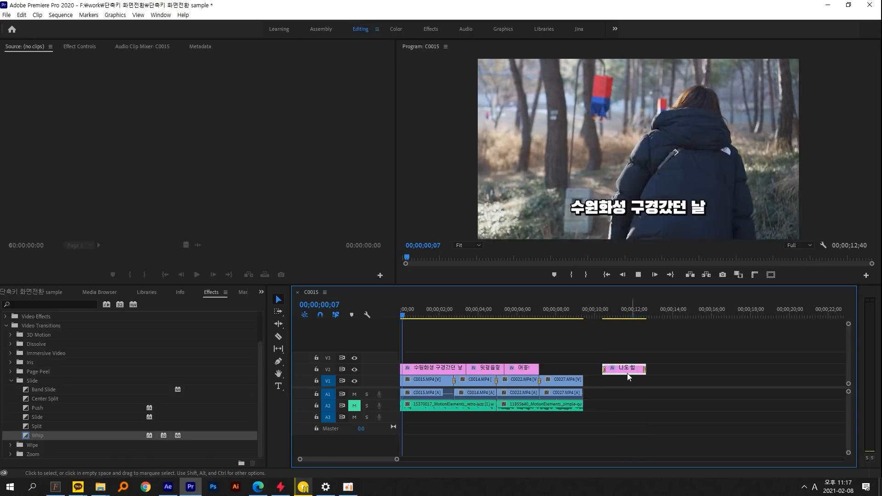
Move the isolated caption back onto V2 above C0027.MP4, directly after the 어흥! caption.
left_click(549, 315)
left_click_drag(616, 368, 553, 368)
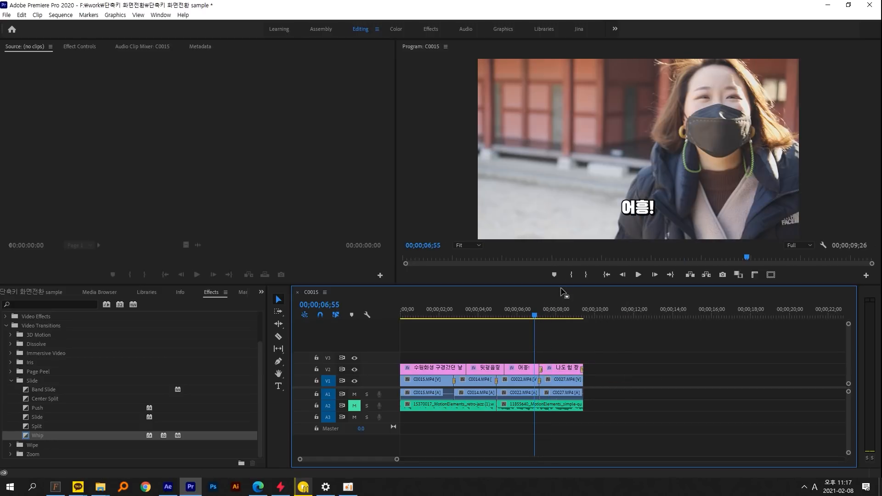
Play the sequence from about 00;00;05;16 to review the last caption's transitions over the video.
key("space")
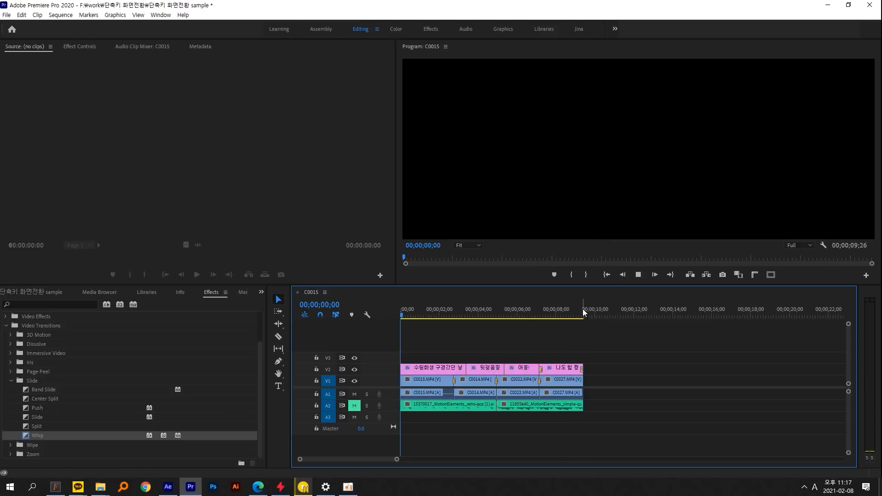
left_click(544, 312)
left_click_drag(544, 312, 504, 314)
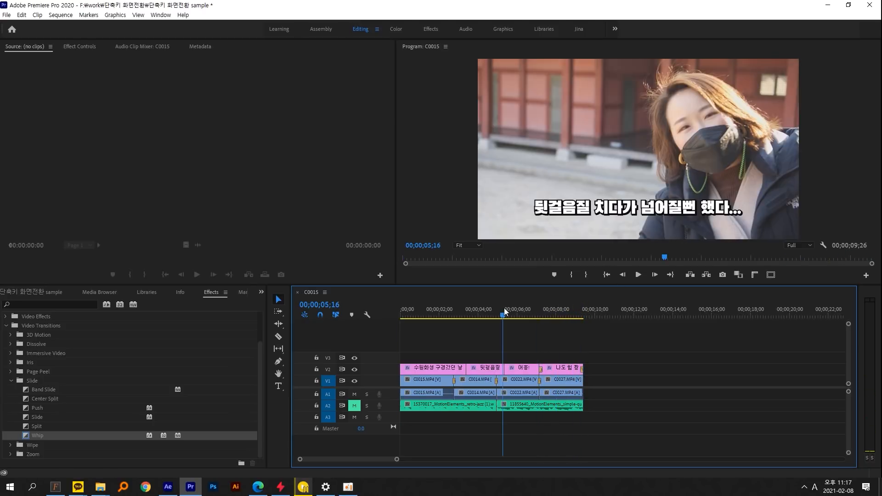
key("space")
key("space")
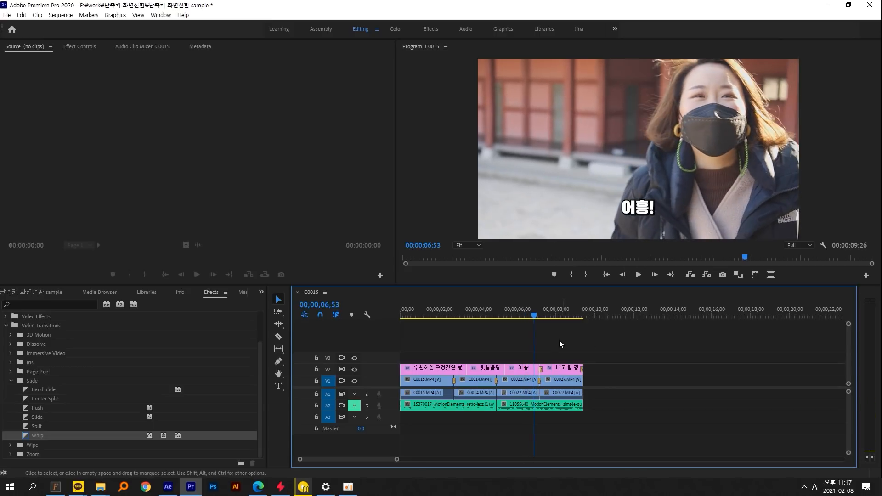
key("space")
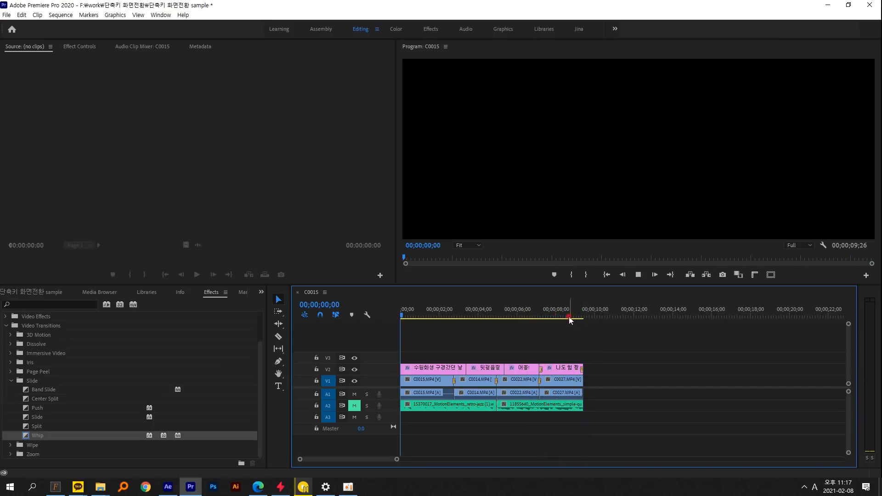
Park the playhead at 00;00;06;14 on the 어흥! caption and switch the video track targeting from V1 to V2.
left_click_drag(569, 316, 523, 316)
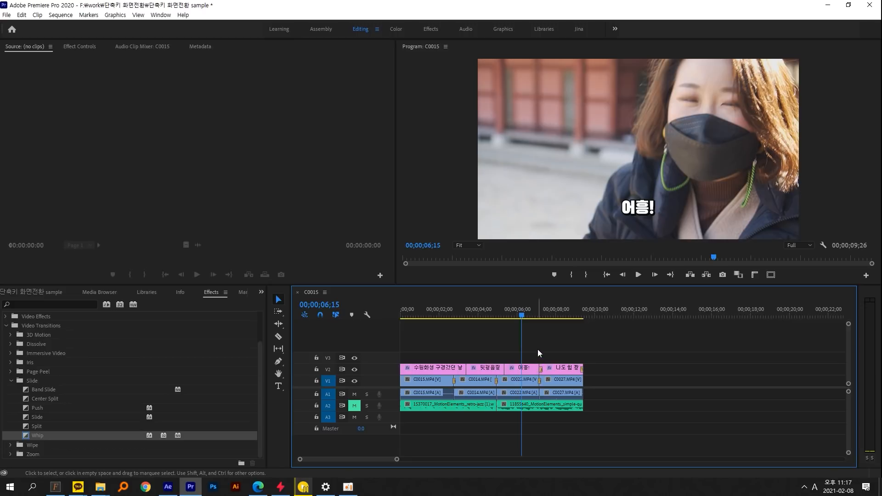
mouse_move(521, 314)
left_mouse_down()
mouse_move(559, 312)
mouse_move(522, 312)
left_mouse_up()
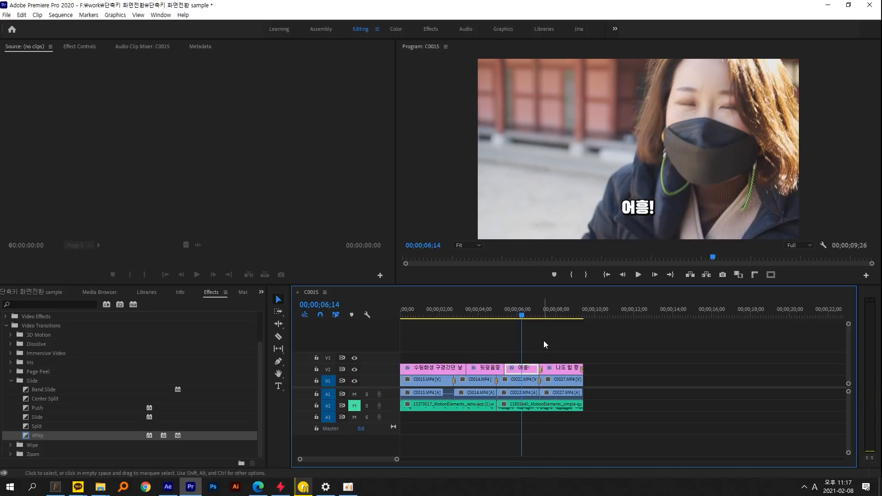
left_click(522, 369)
left_click(330, 380)
left_click(329, 370)
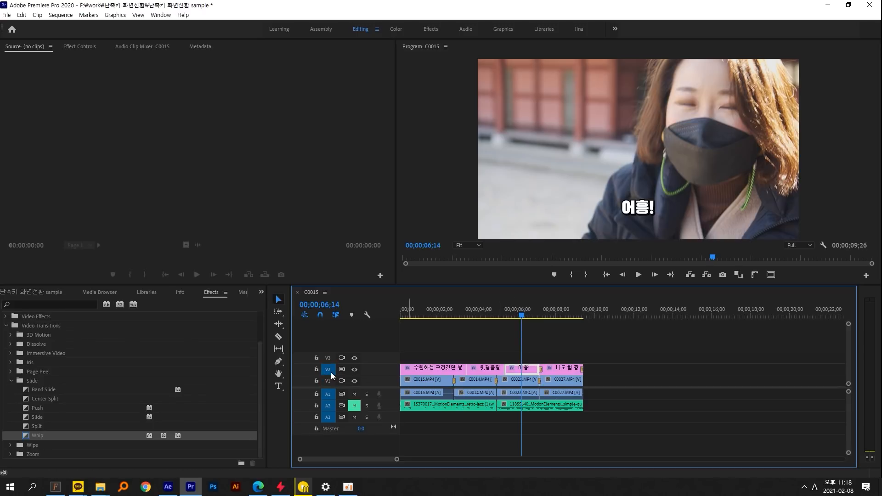
left_click(489, 353)
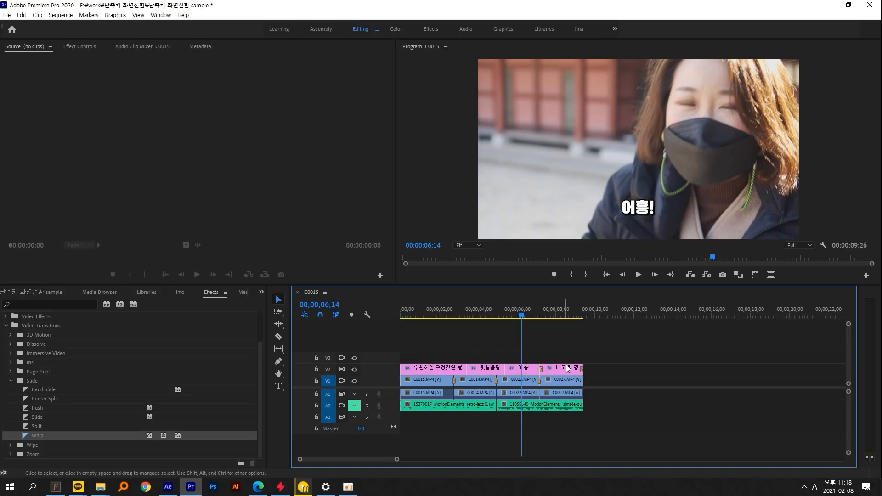
left_click(567, 368)
left_click(488, 369)
left_click(561, 369)
left_click(483, 369)
left_click(562, 369)
left_click(484, 369)
left_click(565, 368)
Move the 어흥! caption up to V3, apply the default Whip transition to its two ends, and return it to its place on V2.
left_click_drag(527, 372, 517, 358)
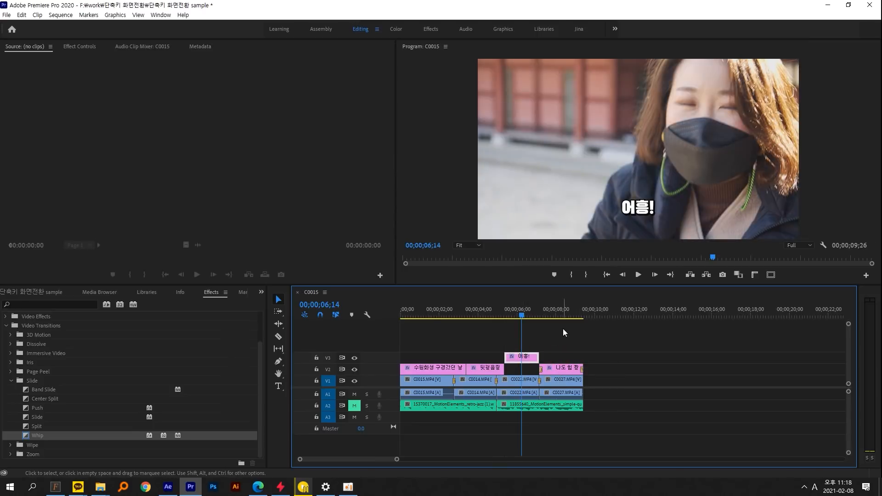
left_click_drag(526, 358, 527, 370)
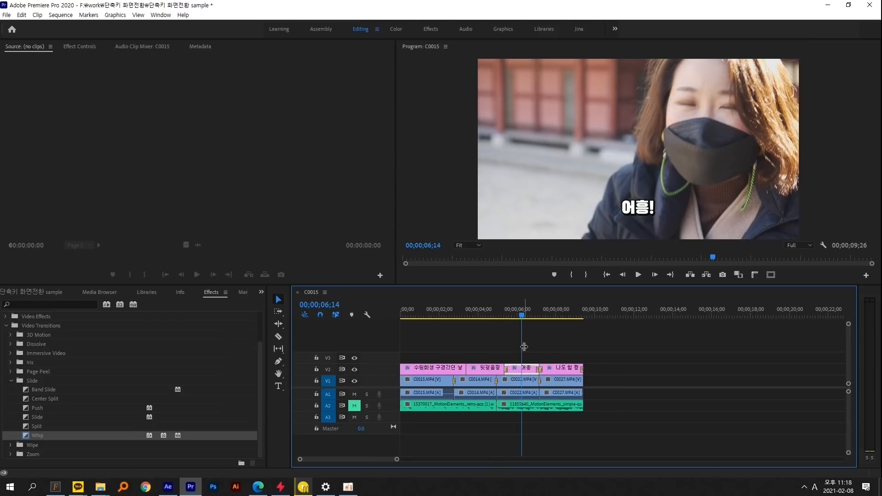
Play the sequence from just before the 어흥! caption to review its Whip transitions.
left_click(500, 316)
key("space")
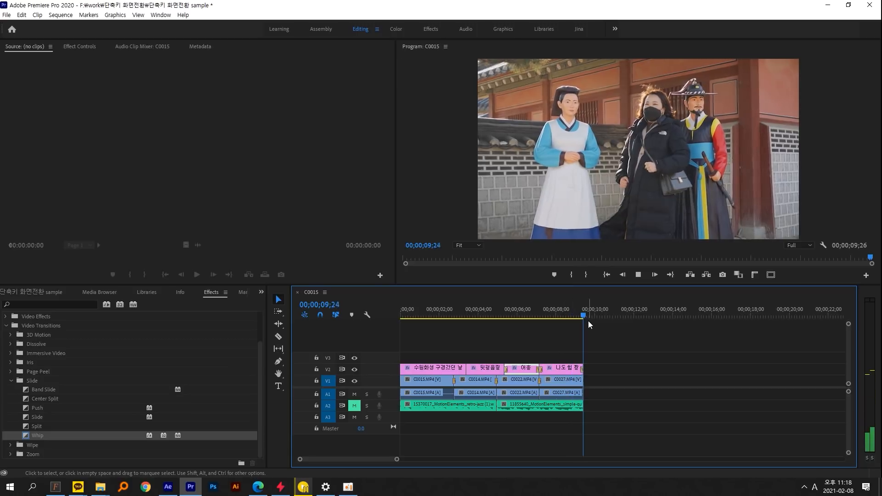
left_click_drag(576, 317, 534, 313)
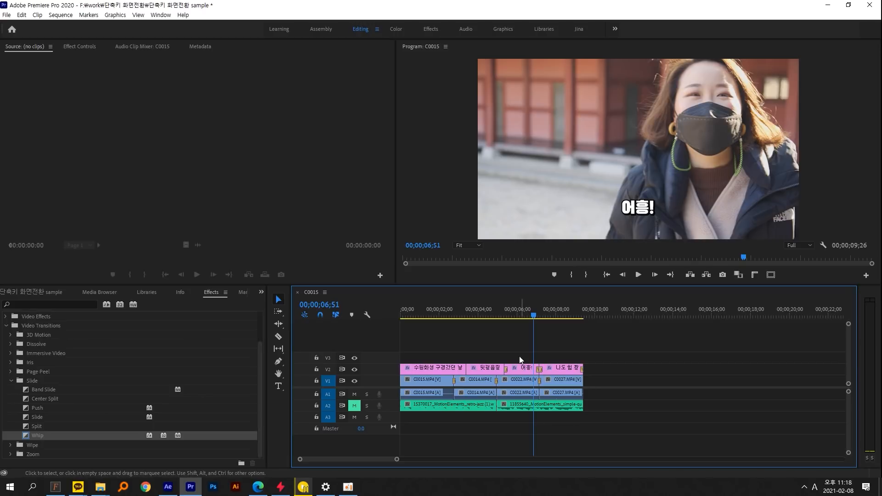
Set Cross Dissolve from the Dissolve group as the default video transition.
left_click(10, 381)
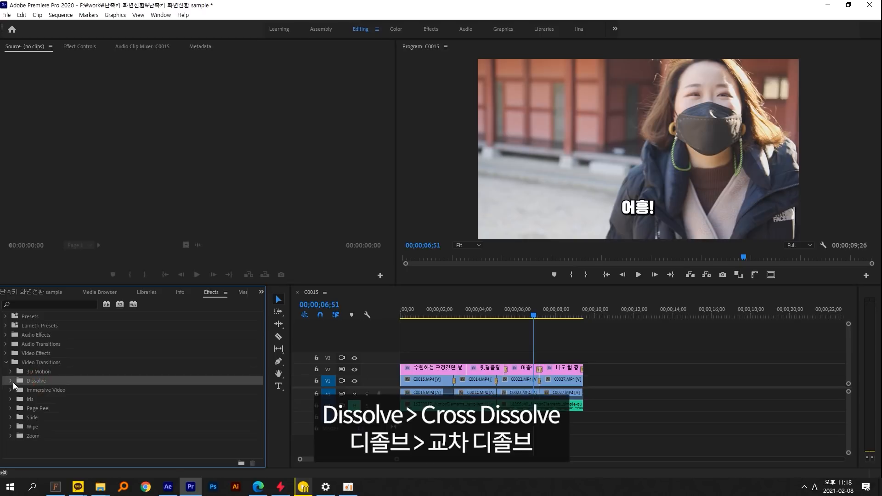
left_click(10, 381)
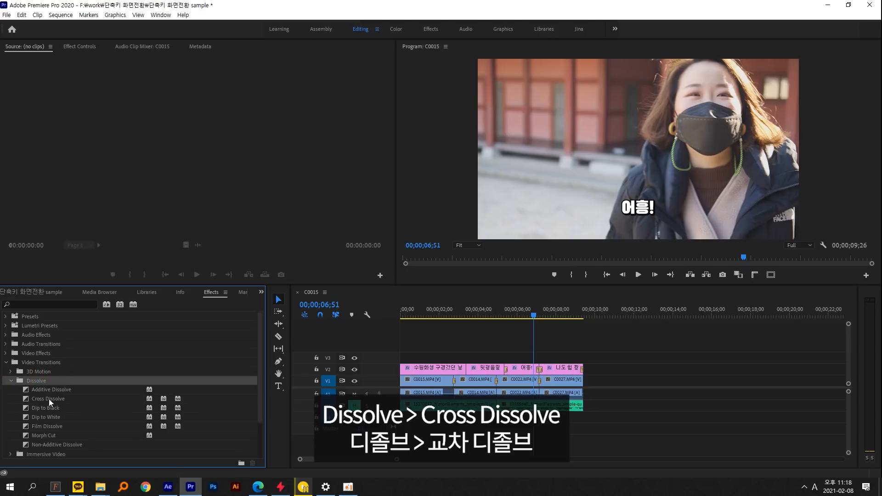
right_click(48, 399)
left_click(98, 406)
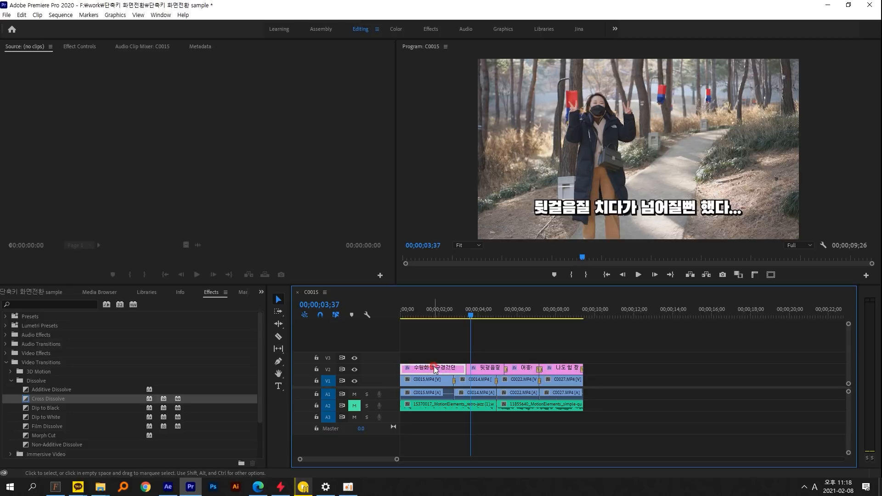
Move the first caption up to V3, apply the default Cross Dissolve to its two ends, and return it to V2.
left_click_drag(432, 369, 433, 330)
key("ctrl+d")
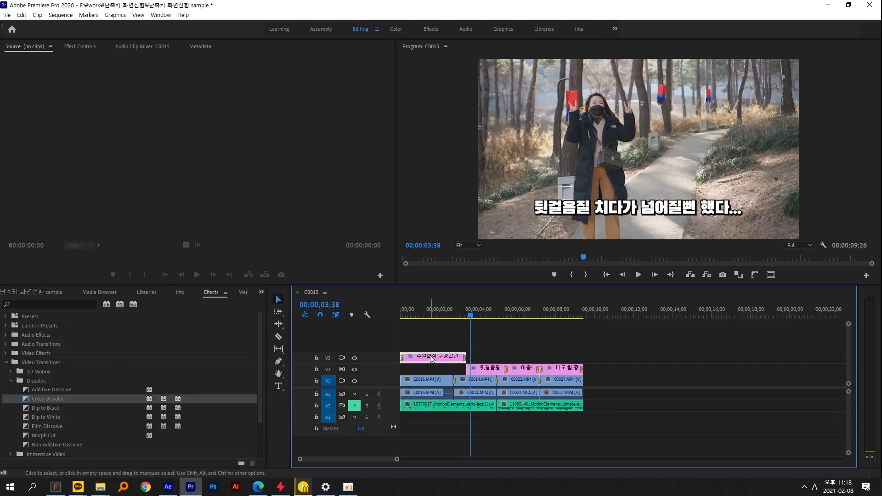
left_click_drag(431, 359, 431, 370)
Play the sequence from 00;00;00;00 to about 00;00;04;02 to review the first caption's dissolves.
left_click_drag(414, 309, 373, 309)
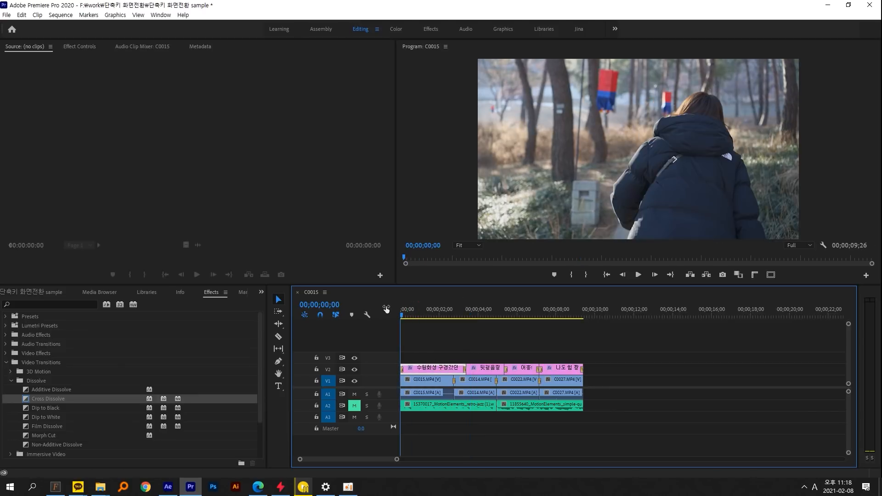
key("space")
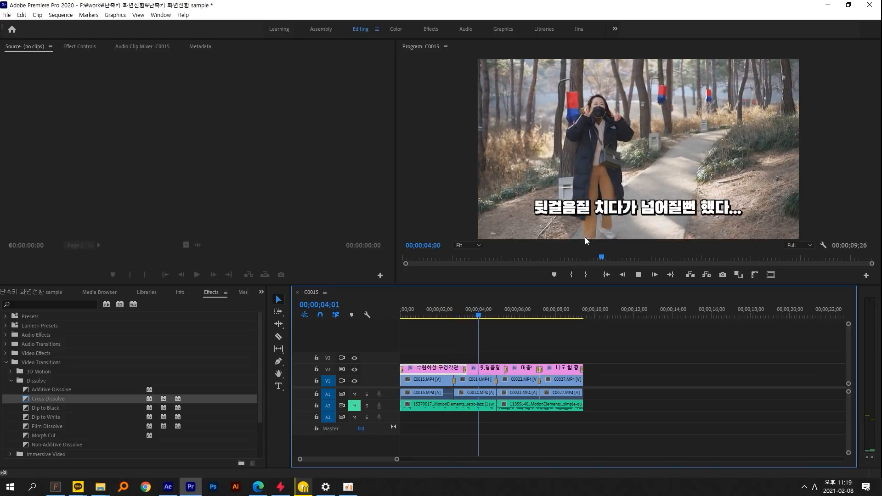
mouse_move(478, 309)
left_mouse_down()
mouse_move(402, 309)
mouse_move(475, 311)
left_mouse_up()
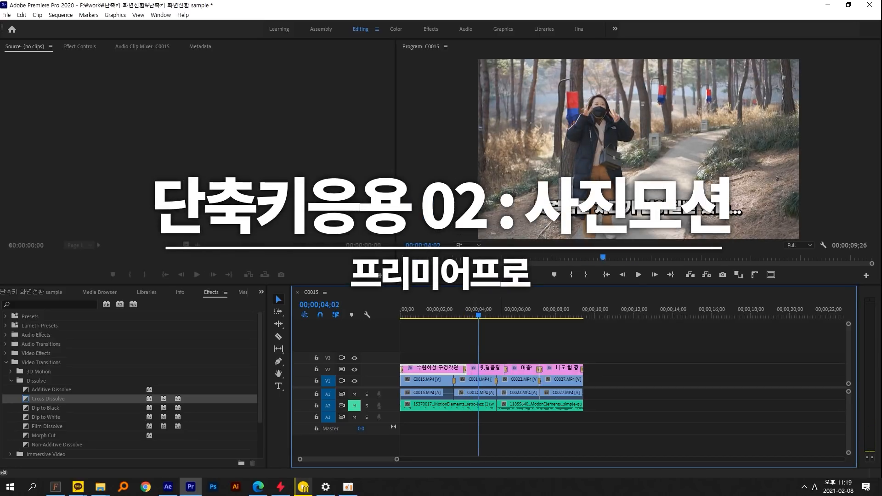
Import the image 1200px-Adobe_Premiere_Pro_CC_icon.svg and place it on V3, starting at the beginning of the second V2 caption.
left_click(42, 294)
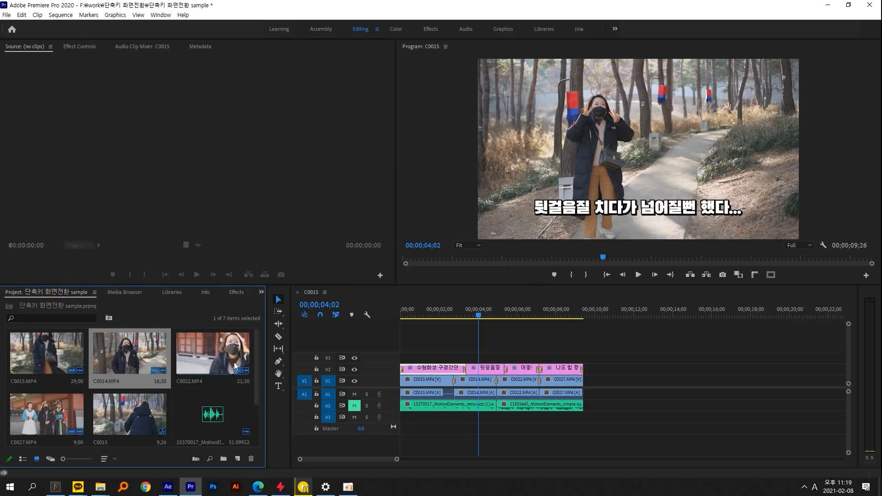
left_click(6, 15)
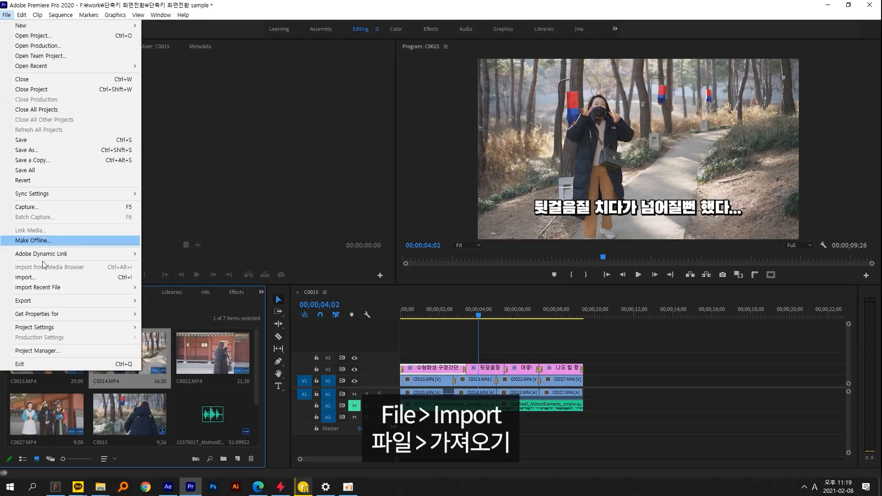
left_click(46, 274)
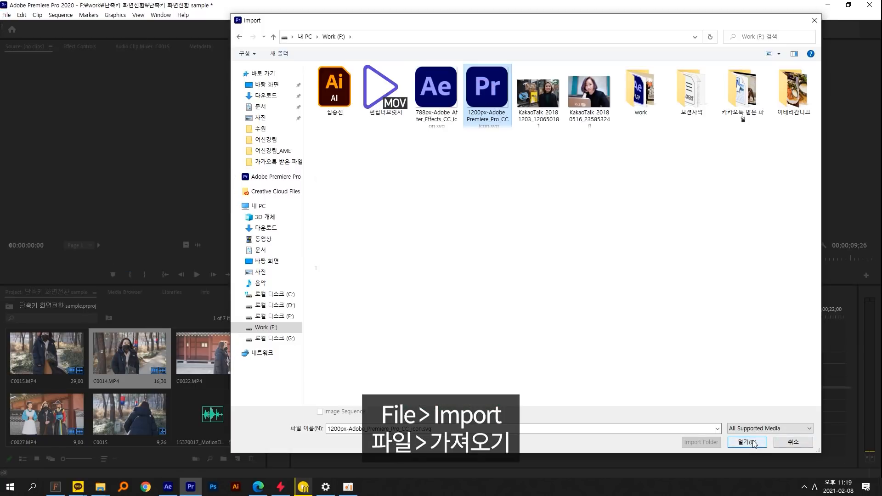
left_click(749, 442)
left_click_drag(147, 416, 468, 357)
Scale the Pr icon to about half size, place it to the right of the woman, and trim its clip to the second caption's end.
left_click(491, 313)
double_click(568, 107)
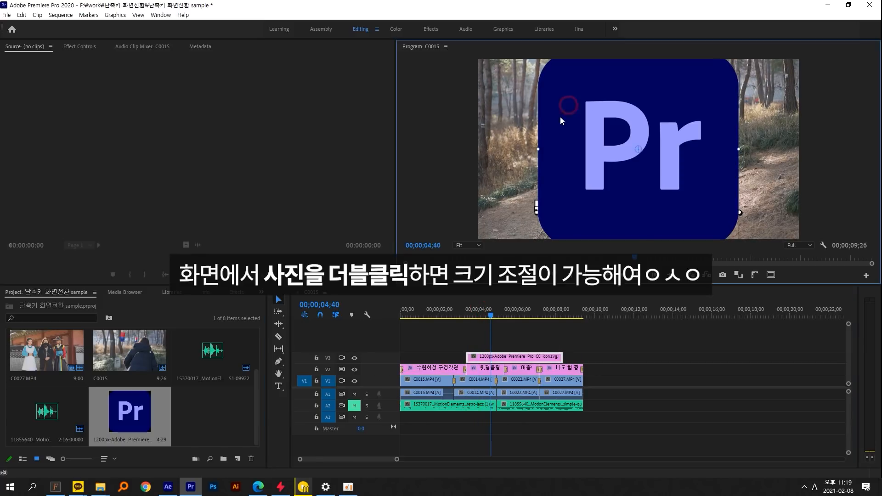
left_click_drag(538, 150, 714, 164)
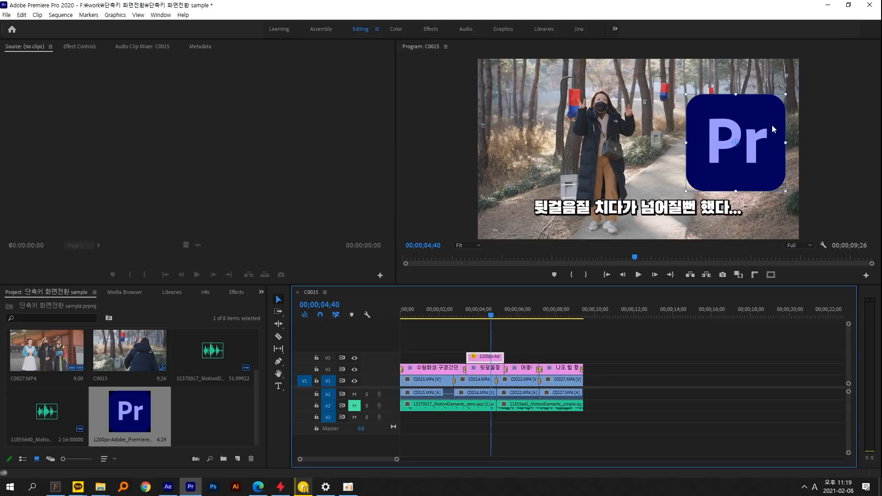
Apply the default Cross Dissolve to the two ends of the Pr icon clip on V3.
left_click(536, 335)
left_click_drag(491, 316, 524, 316)
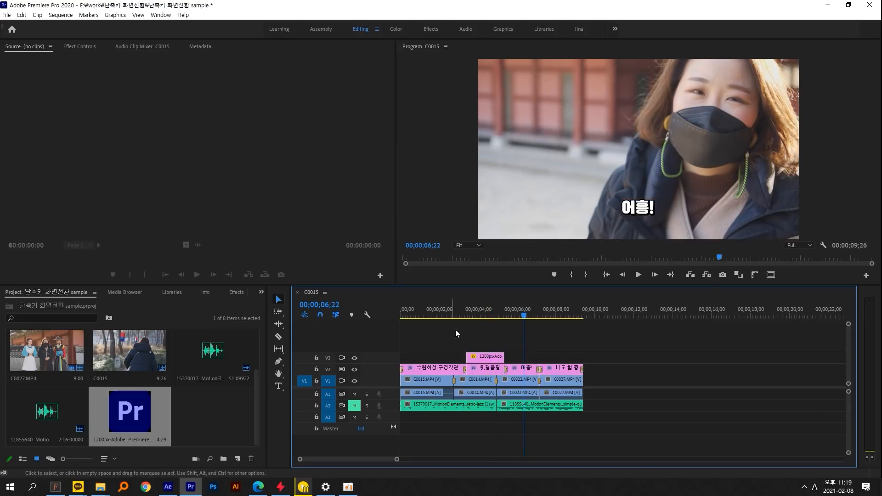
left_click(483, 359)
key("ctrl+d")
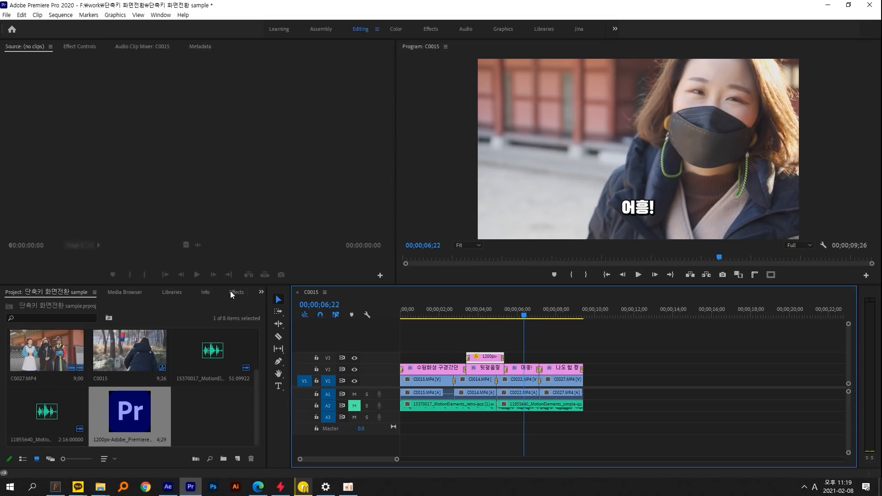
left_click(235, 293)
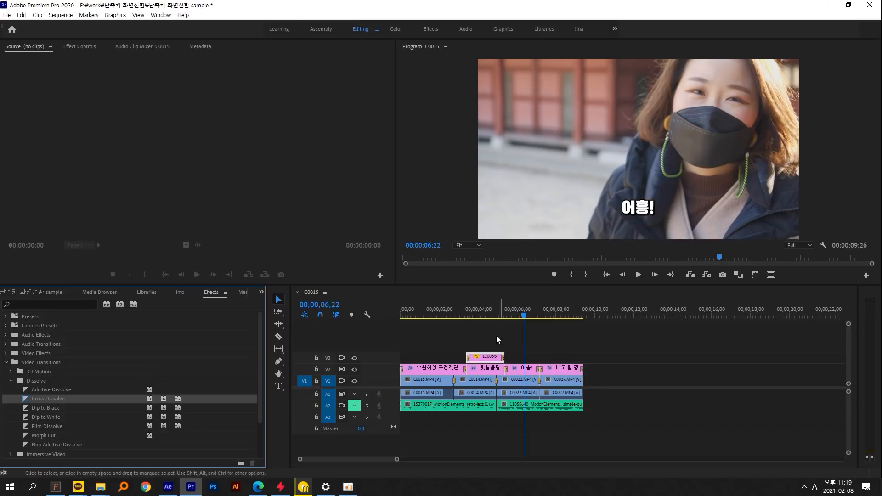
Play the sequence from 00;00;03;20 to review the Pr icon's dissolve.
mouse_move(466, 311)
left_mouse_down()
mouse_move(476, 327)
mouse_move(466, 307)
left_mouse_up()
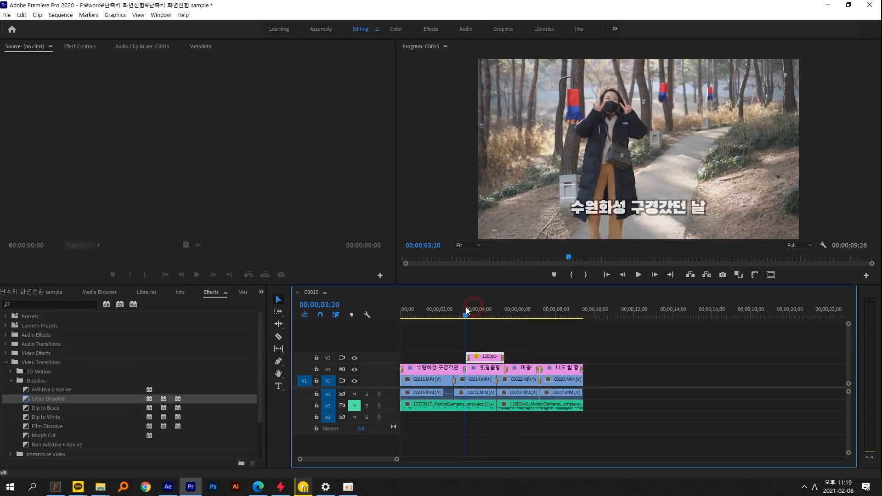
key("space")
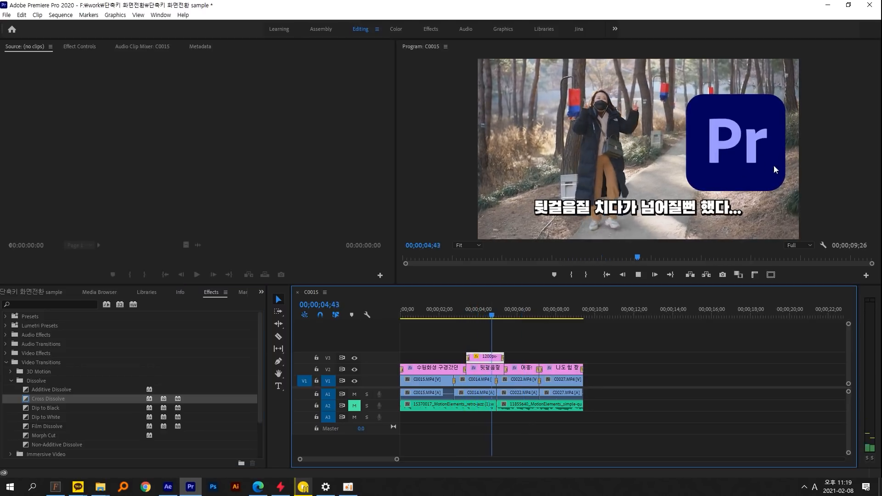
left_click(486, 314)
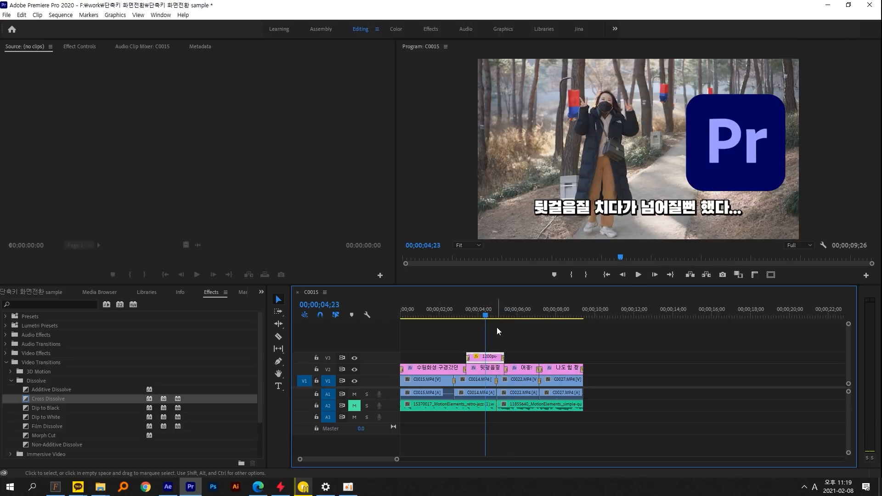
Remove the Cross Dissolves from the Pr icon clip and set Whip from the Slide group as the default video transition.
left_click(11, 381)
left_click(32, 416)
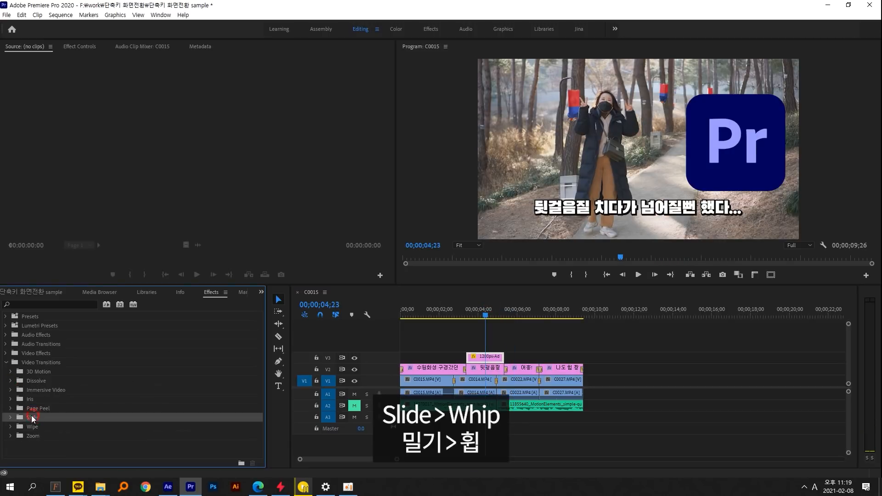
left_click(11, 418)
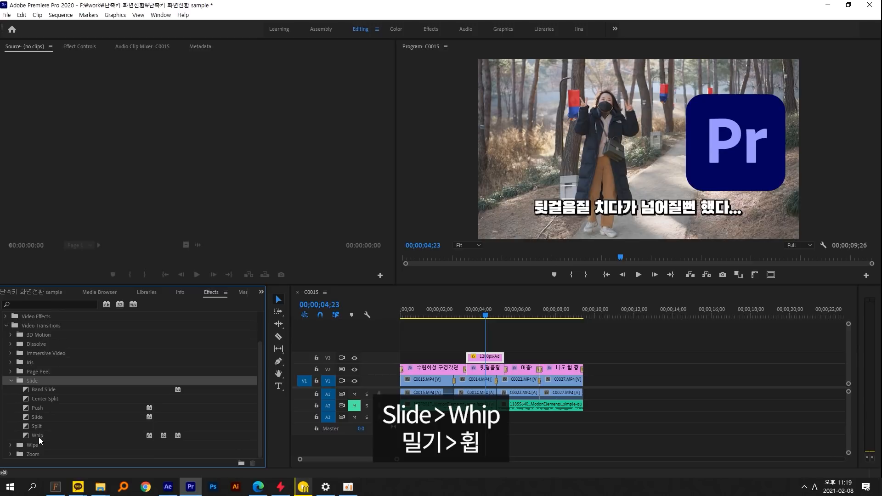
right_click(38, 437)
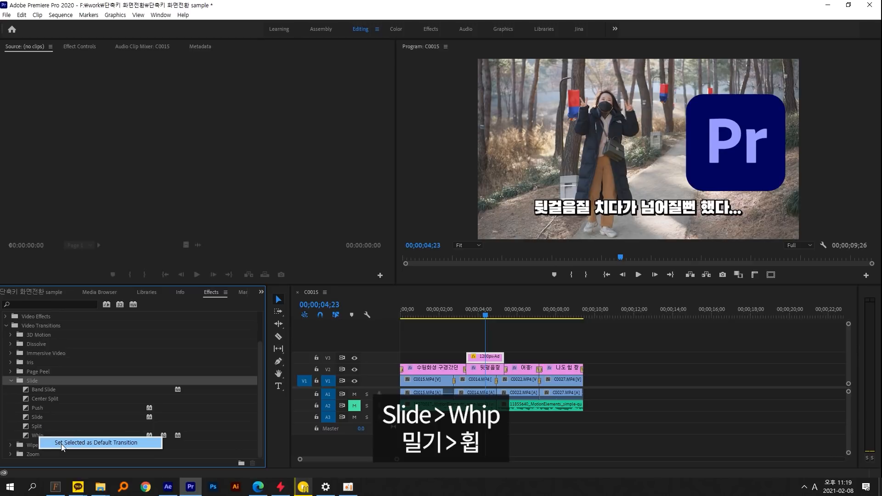
left_click(65, 443)
Apply the default Whip transition to the two ends of the Pr icon clip on V3.
left_click(467, 329)
left_click(490, 357)
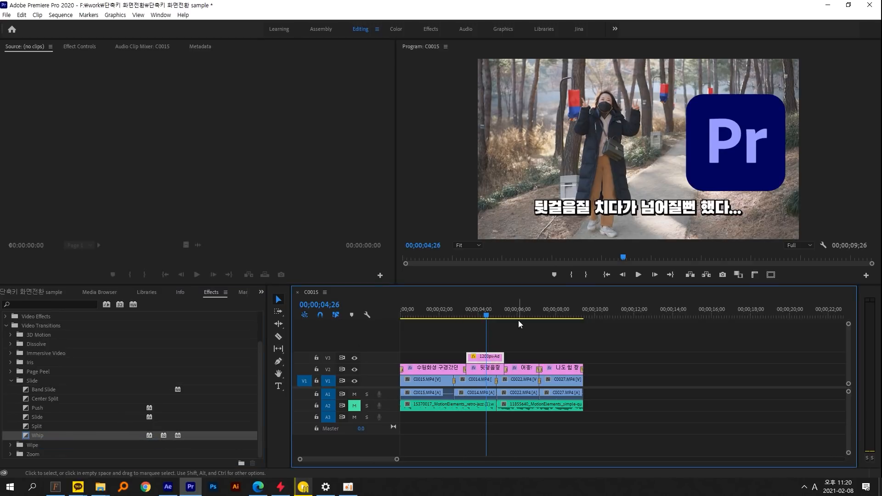
key("ctrl+d")
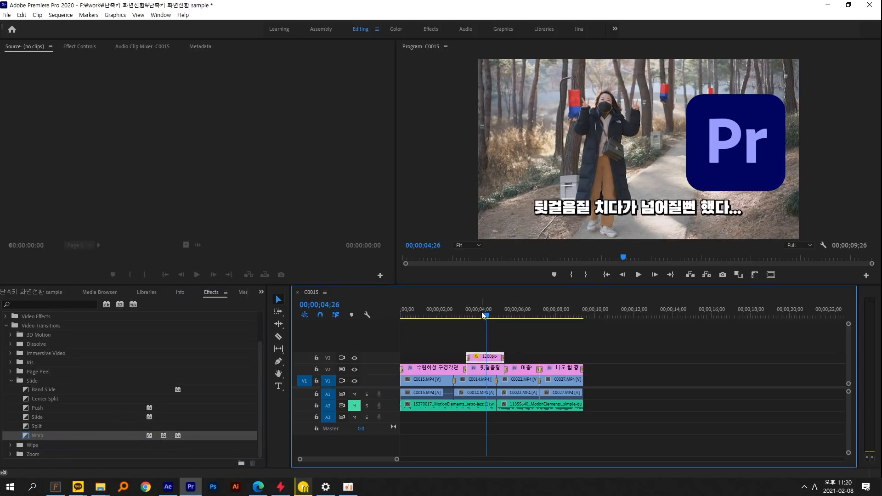
Play the sequence from just before the Pr icon clip to review its Whip transitions.
left_click_drag(481, 312, 464, 311)
key("space")
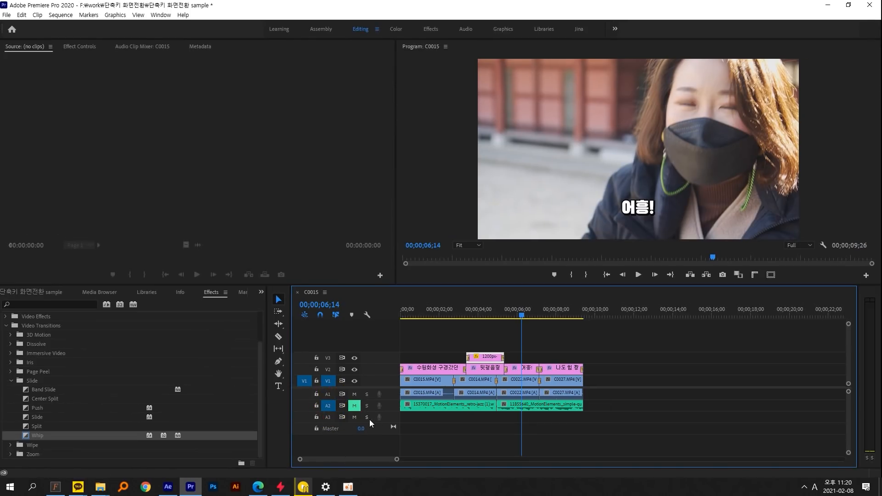
Unmute track A2 and apply the default audio transition at the cut between its two music clips at 00;00;04;58.
left_click(355, 406)
left_click_drag(524, 307, 497, 308)
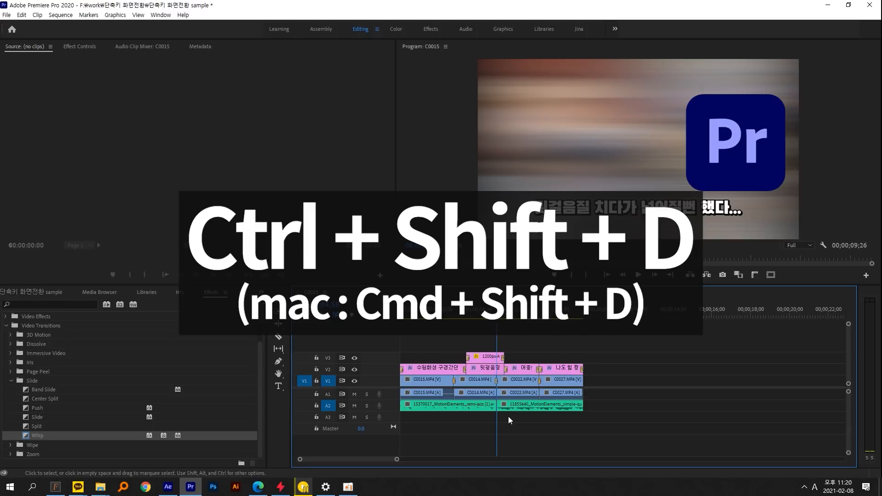
key("ctrl+shift+d")
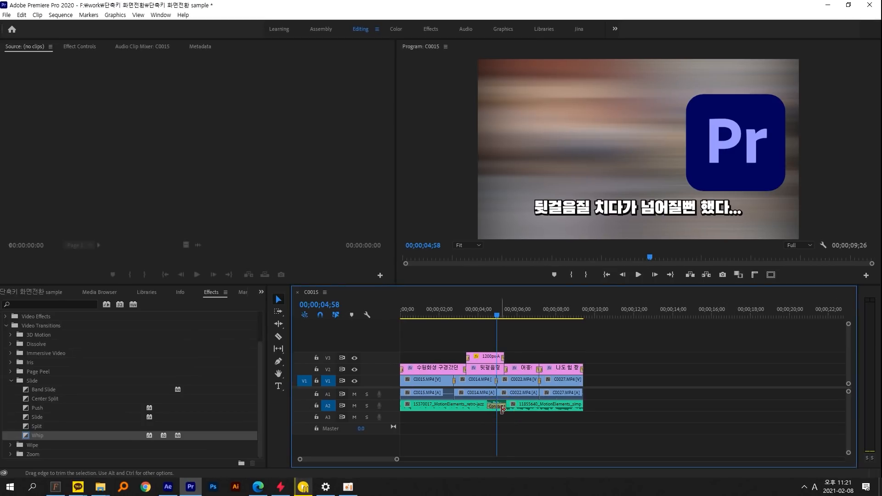
Locate the Constant Power transition in the Crossfade group of the Audio Transitions.
left_click(20, 378)
double_click(41, 344)
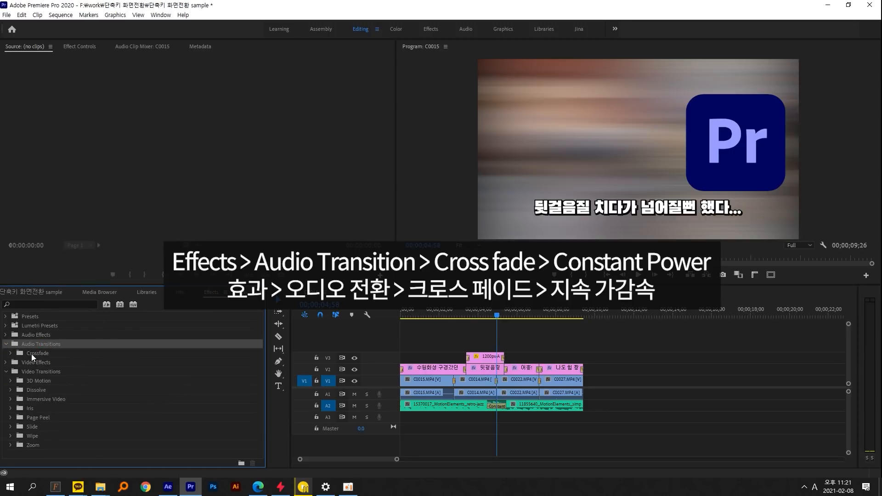
left_click(31, 353)
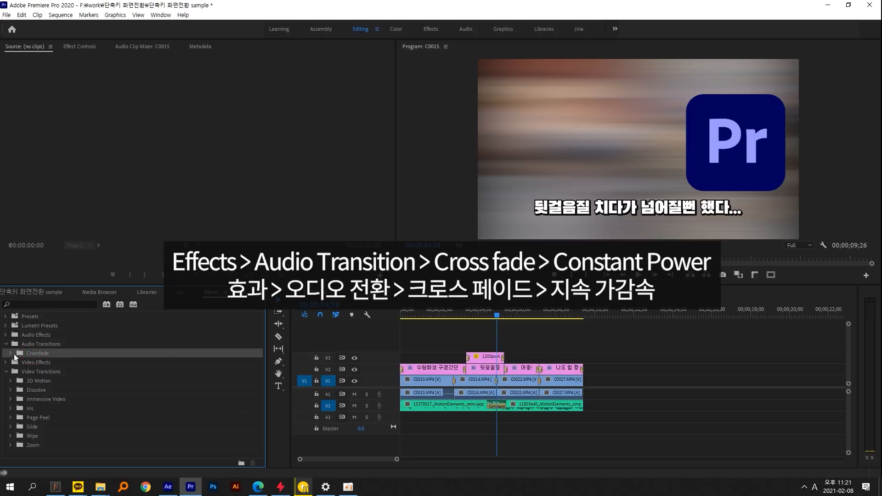
left_click(11, 353)
left_click(46, 371)
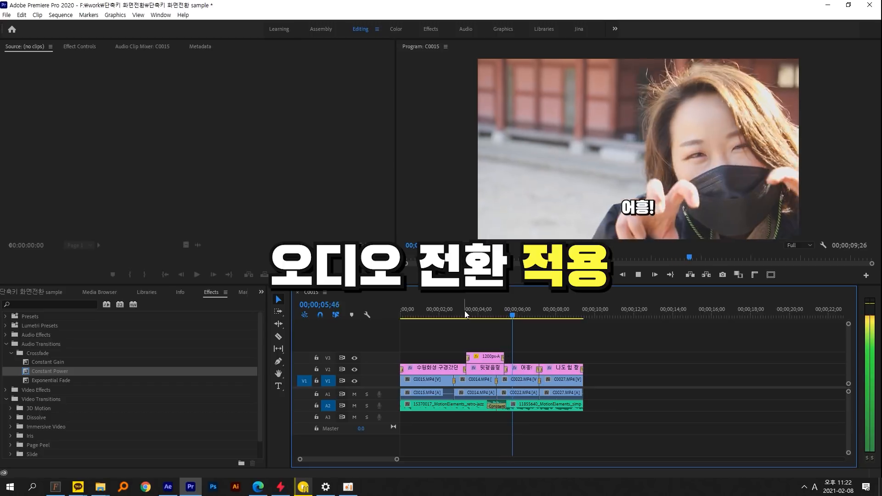
Stop playback past the A2 music crossfade and show that crossfade's duration and alignment settings.
key("space")
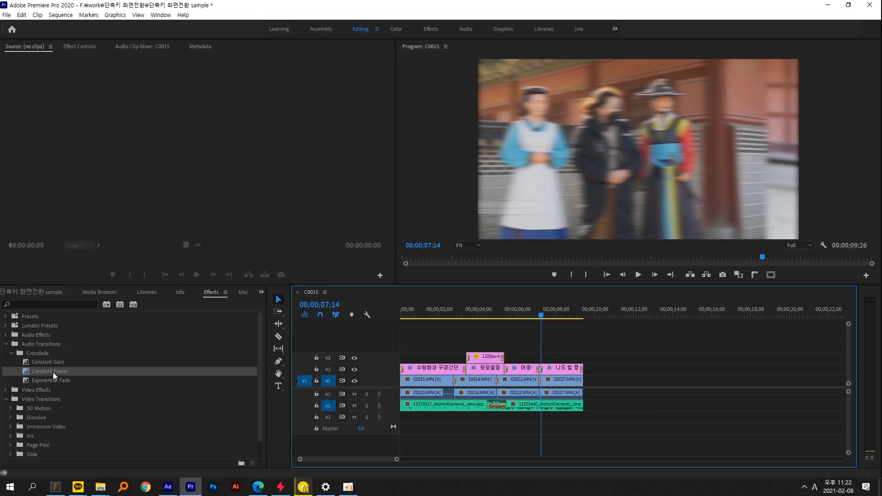
left_click(498, 407)
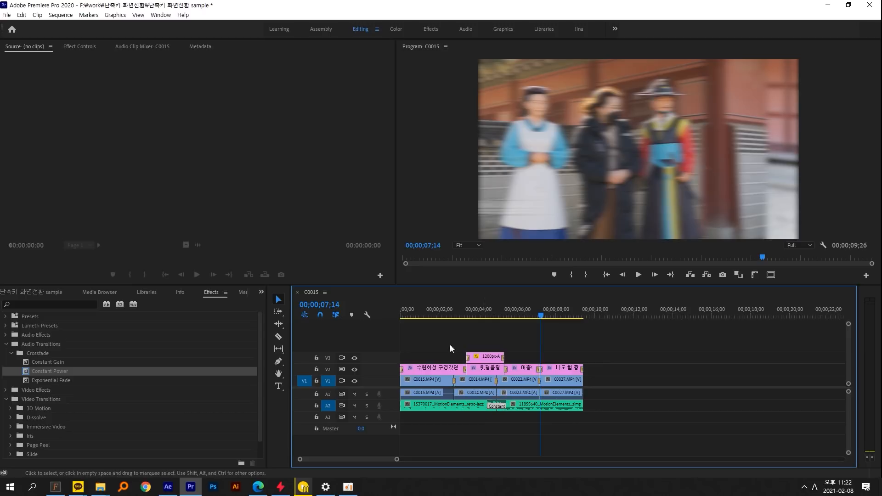
left_click(81, 47)
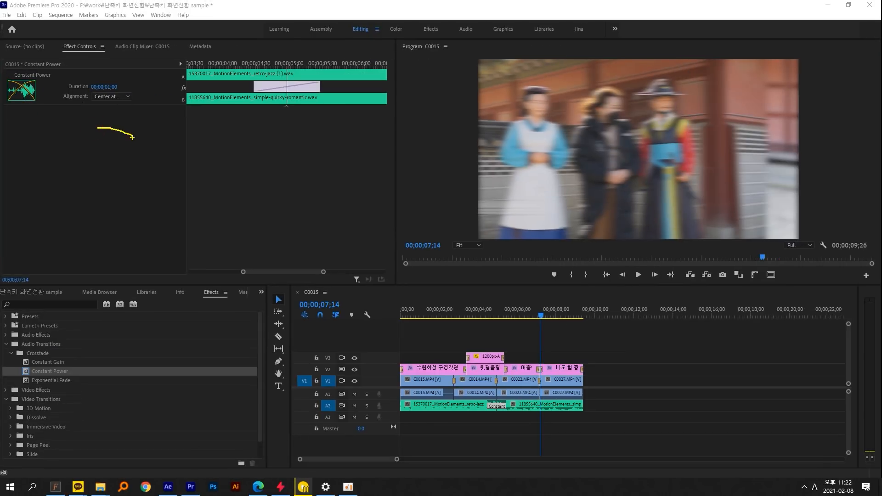
mouse_move(94, 129)
left_mouse_down()
mouse_move(146, 136)
mouse_move(182, 158)
mouse_move(226, 209)
left_mouse_up()
mouse_move(92, 232)
left_mouse_down()
mouse_move(148, 157)
mouse_move(246, 115)
left_mouse_up()
key("Escape")
mouse_move(131, 120)
left_mouse_down()
mouse_move(330, 278)
mouse_move(364, 302)
mouse_move(381, 300)
mouse_move(363, 311)
left_mouse_up()
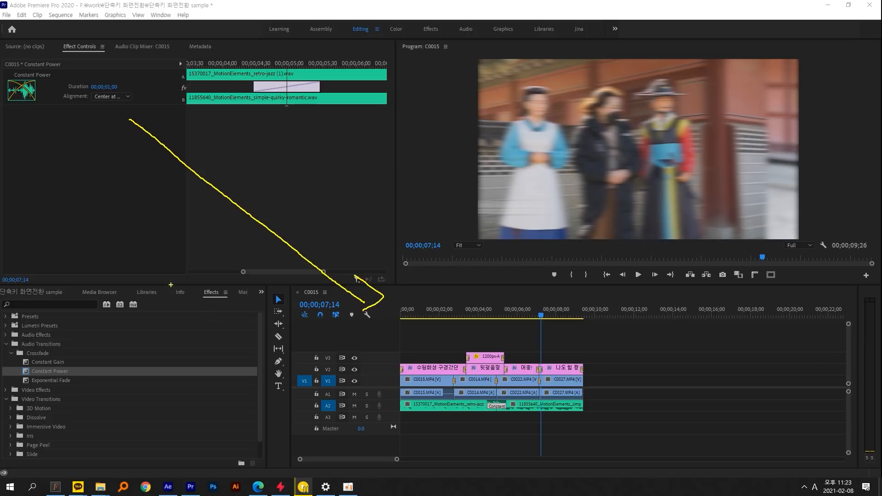
left_click_drag(122, 326, 389, 113)
key("Escape")
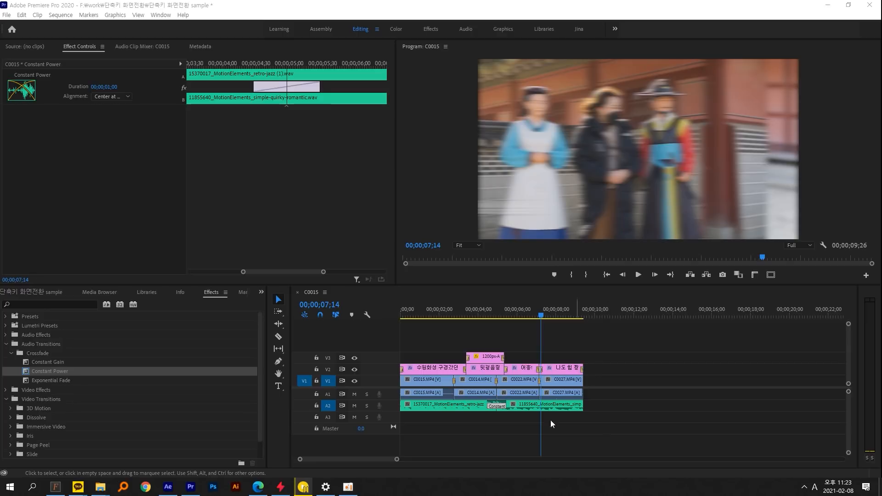
Remove the Constant Power crossfade from the A2 music and set Constant Gain as the default audio transition.
left_click(505, 419)
left_click(49, 362)
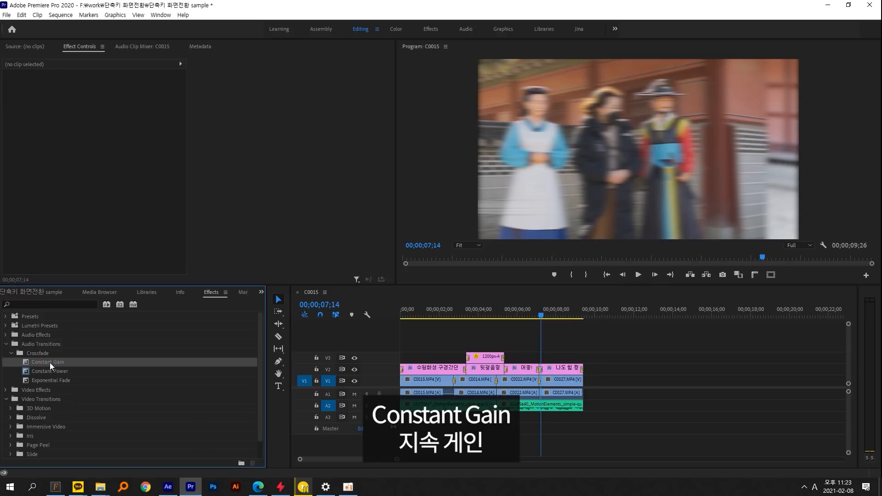
right_click(46, 363)
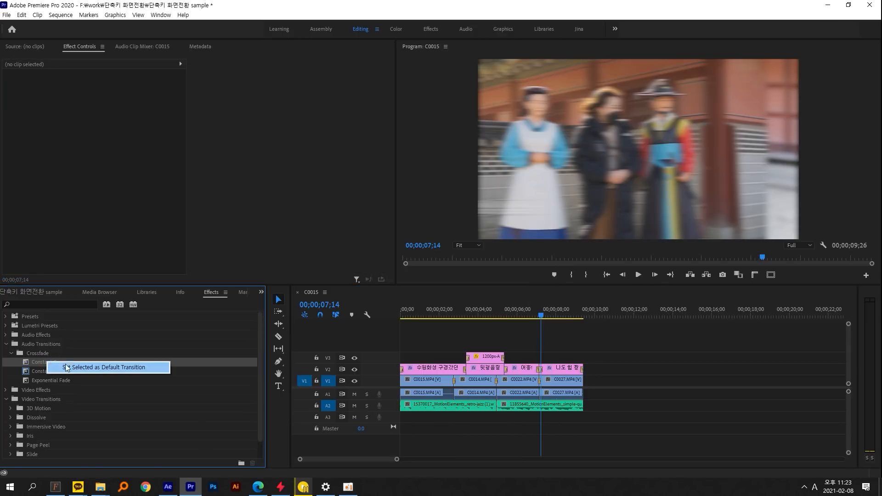
left_click(91, 368)
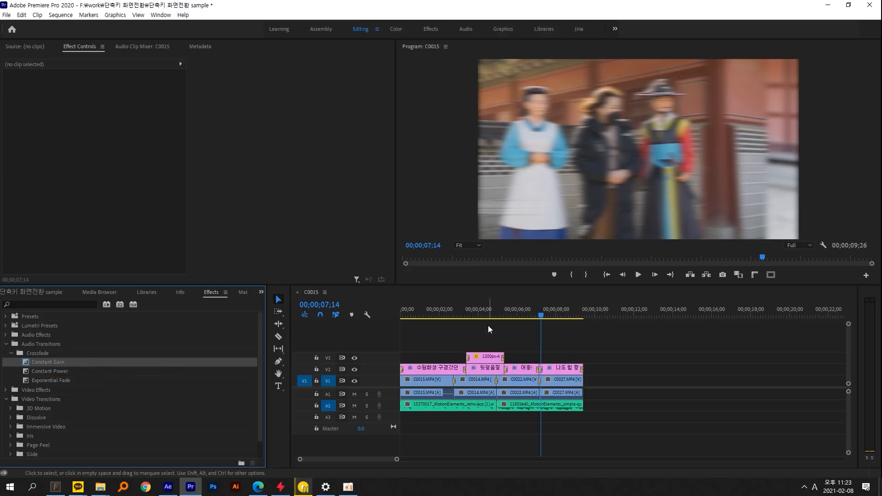
Apply the default Constant Gain transition at the A2 music cut at 00;00;04;58 and check its settings.
left_click(508, 311)
key("Up")
key("ctrl+shift+d")
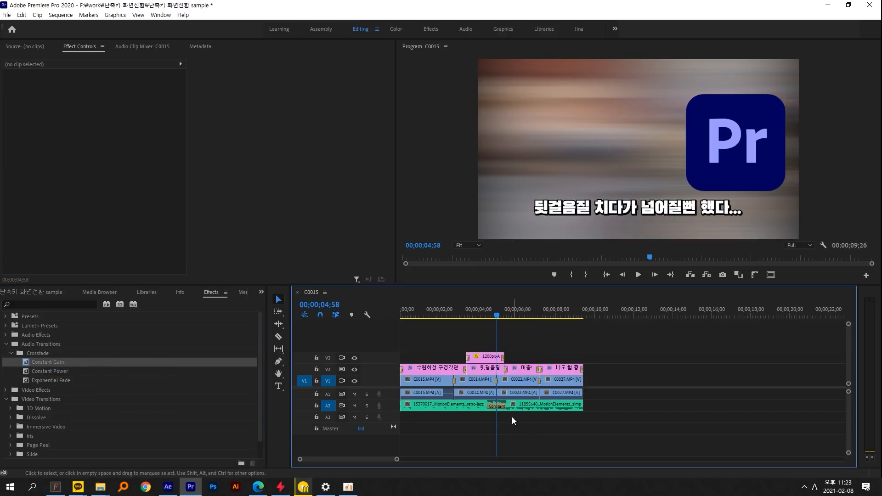
left_click(499, 406)
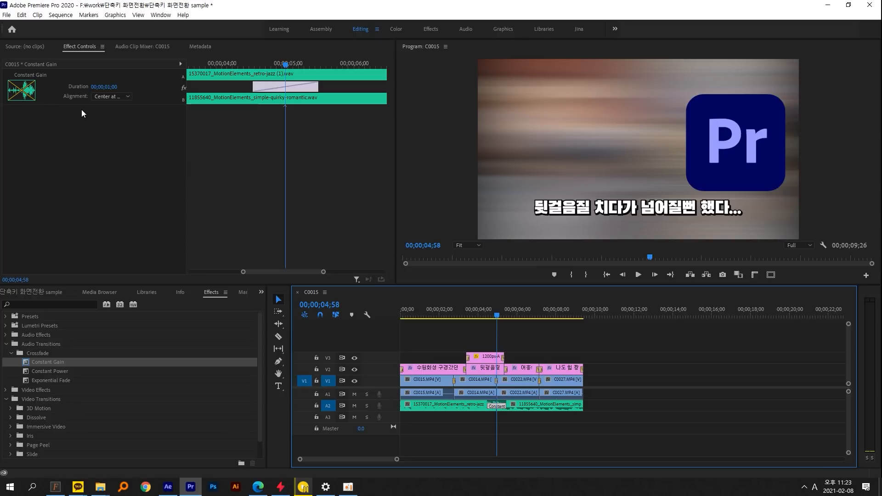
left_click(567, 343)
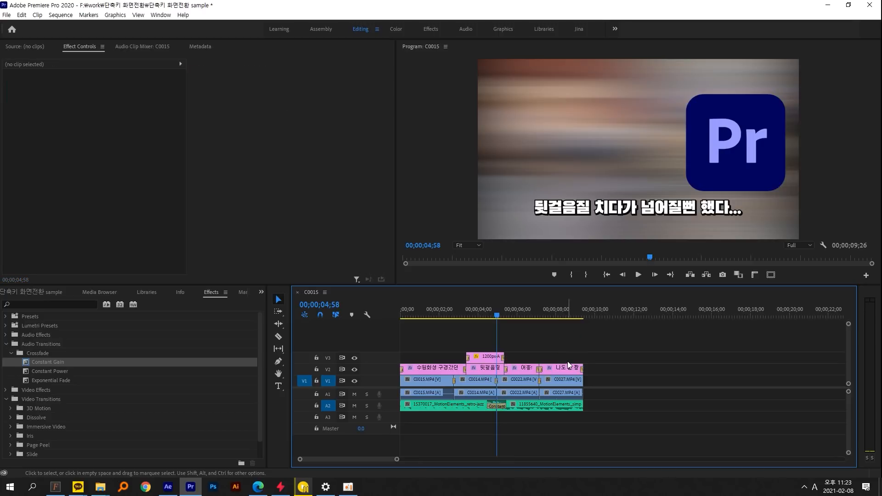
Target A1 instead of A2, apply the default Constant Gain transition at the C0022–C0027 cut at 00;00;07;10, and select it.
left_click(329, 407)
left_click(328, 395)
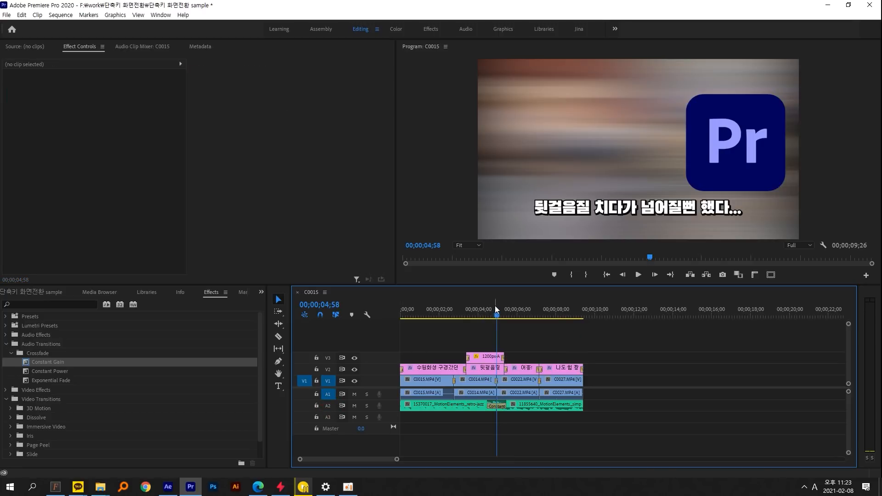
left_click_drag(495, 305, 539, 308)
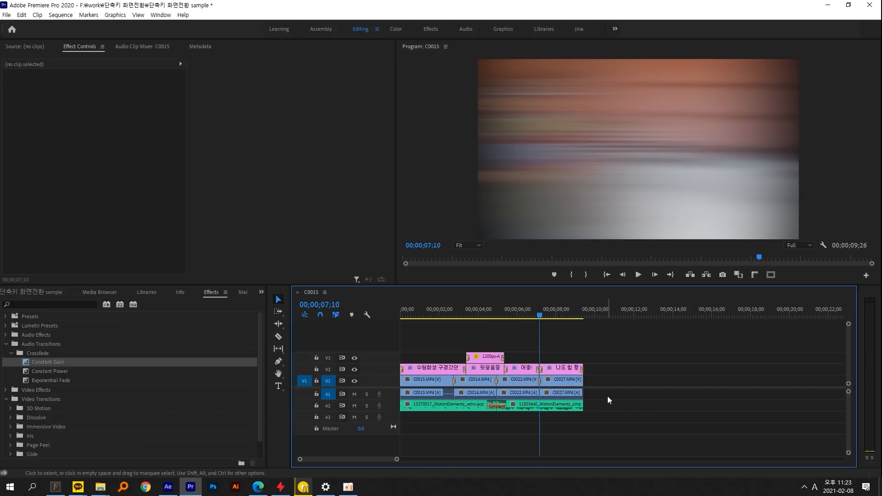
key("ctrl+shift+d")
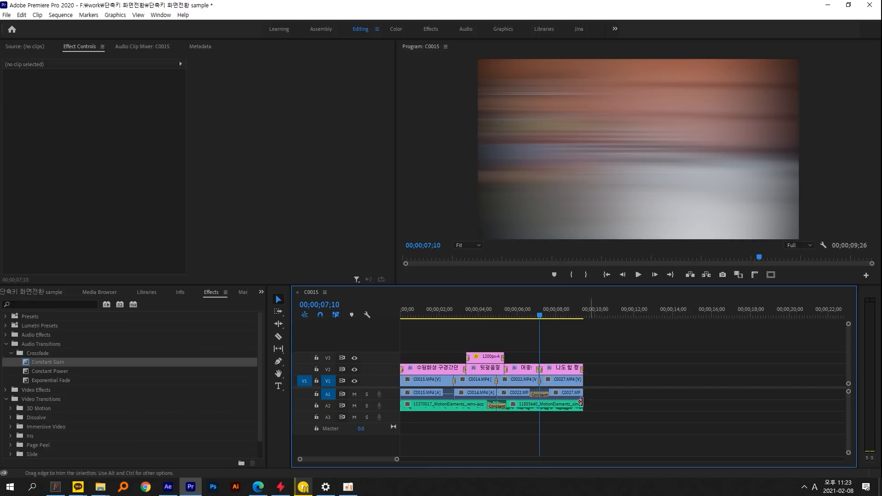
left_click(540, 394)
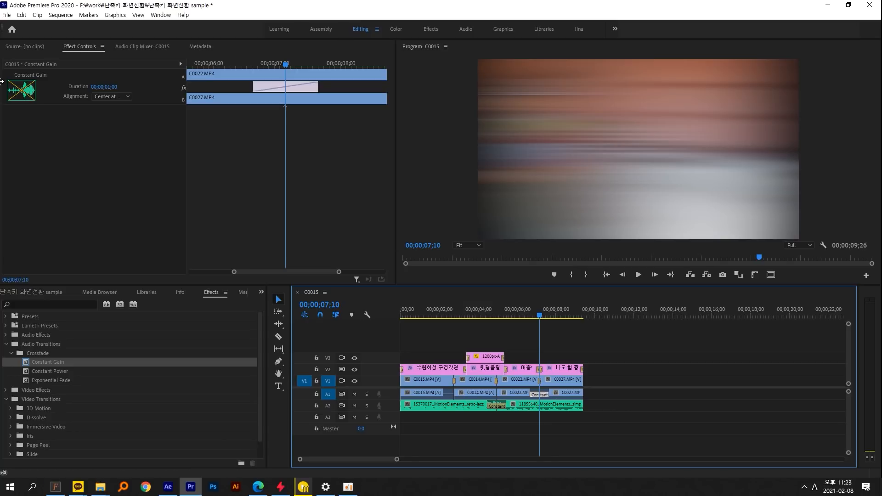
mouse_move(3, 59)
left_mouse_down()
mouse_move(56, 96)
mouse_move(51, 350)
left_mouse_up()
left_click_drag(10, 349, 107, 370)
left_click_drag(282, 204, 386, 195)
left_click_drag(440, 202, 539, 195)
mouse_move(271, 252)
left_mouse_down()
mouse_move(566, 216)
mouse_move(623, 177)
left_mouse_up()
mouse_move(602, 170)
left_mouse_down()
mouse_move(595, 154)
mouse_move(615, 213)
left_mouse_up()
left_click_drag(623, 159, 598, 208)
left_click_drag(591, 168, 660, 213)
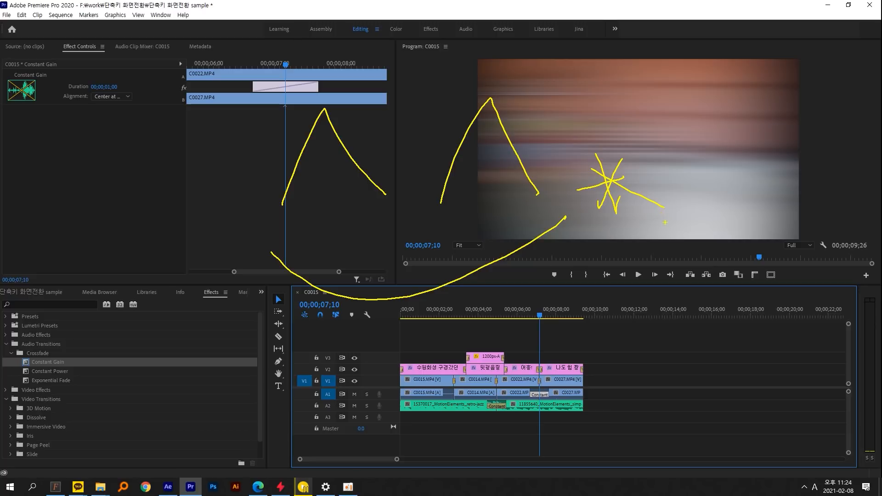
key("Escape")
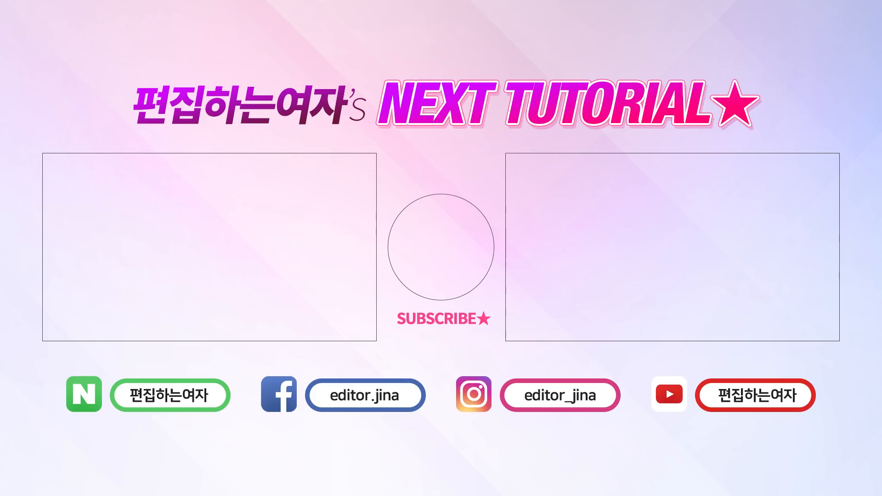